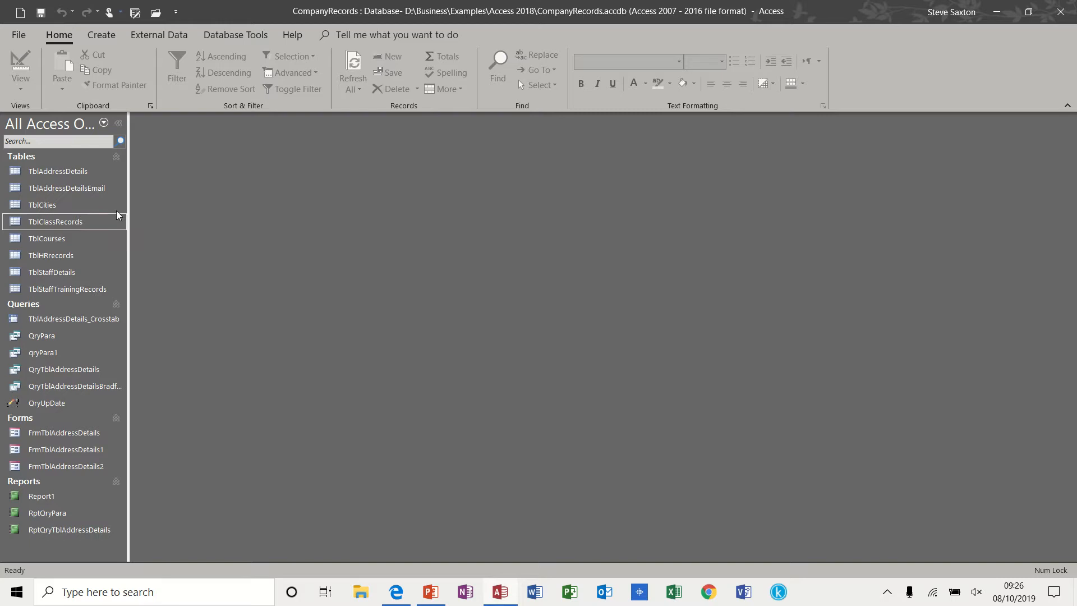
Check the records in TblAddressDetails and create a query in design view containing all of that table's fields
{"action": "left_click", "coordinate": [75, 172]}
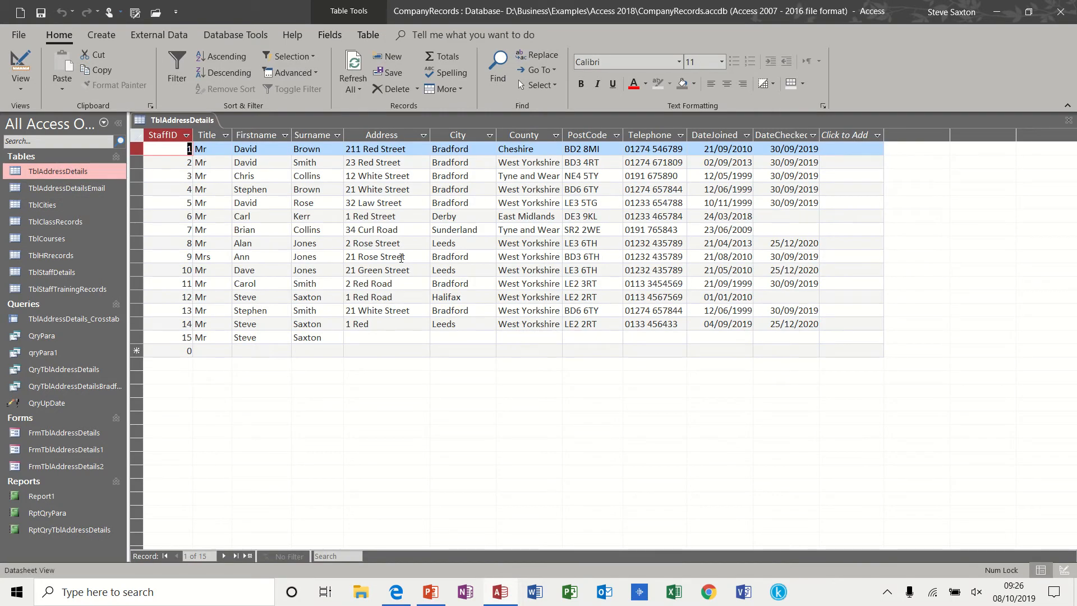
{"action": "left_click", "coordinate": [1068, 122]}
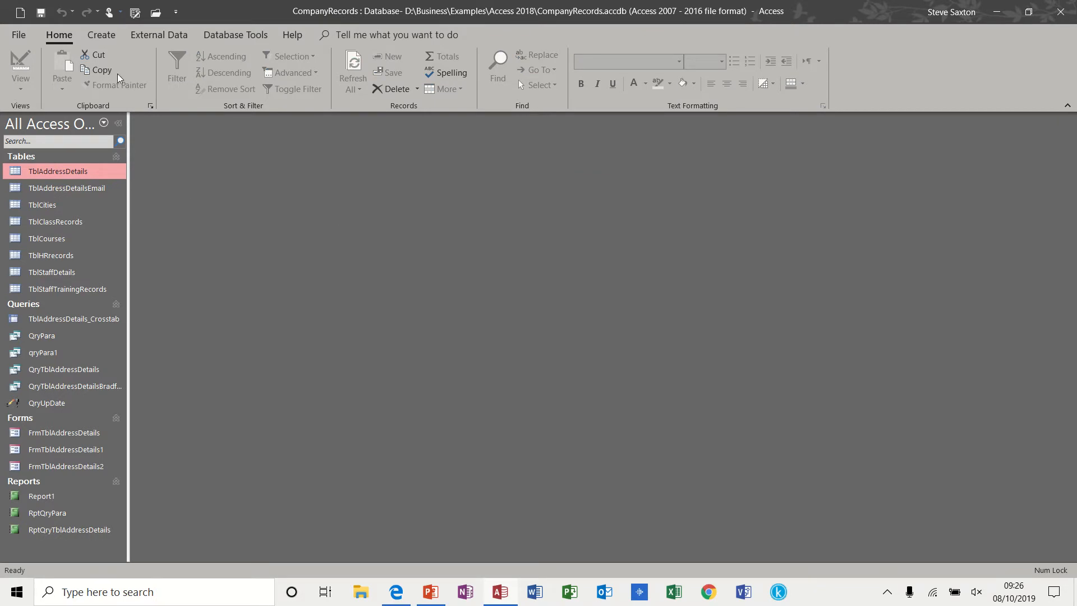
{"action": "left_click", "coordinate": [107, 36]}
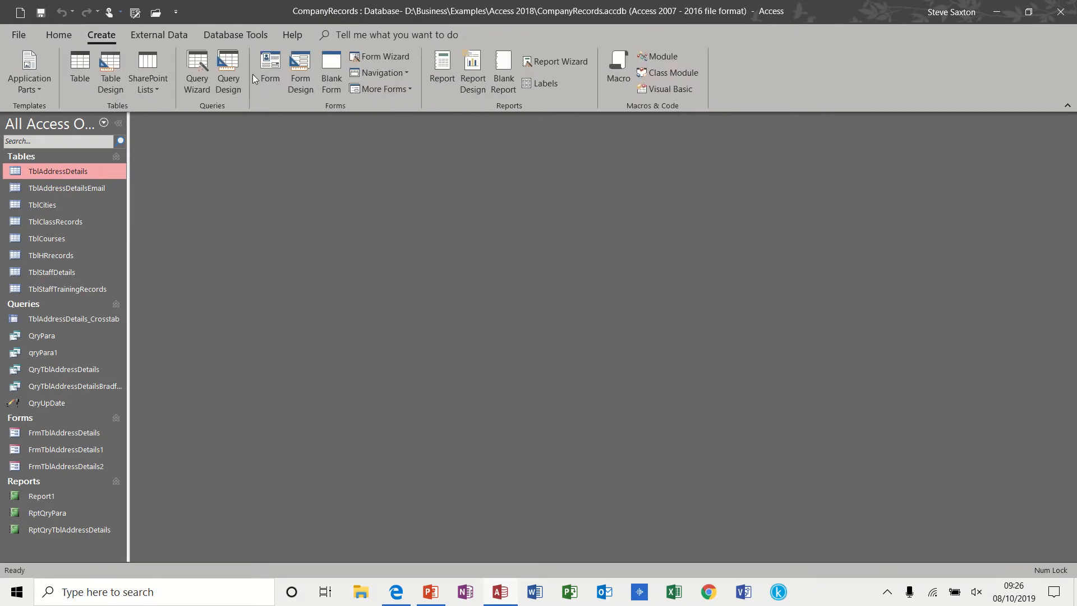
{"action": "left_click", "coordinate": [232, 69]}
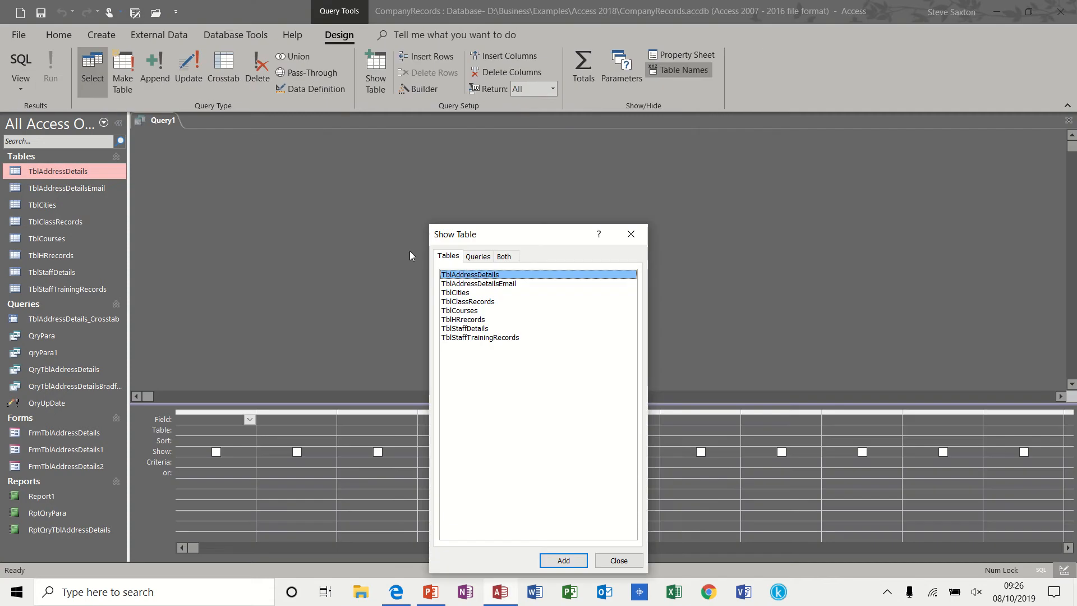
{"action": "double_click", "coordinate": [463, 274]}
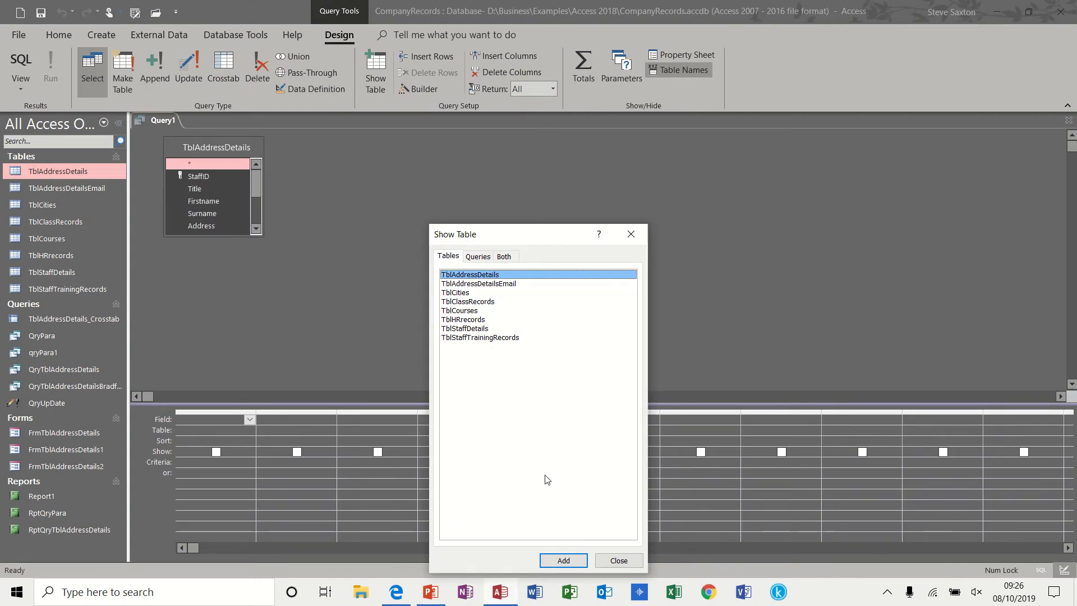
{"action": "left_click", "coordinate": [617, 560]}
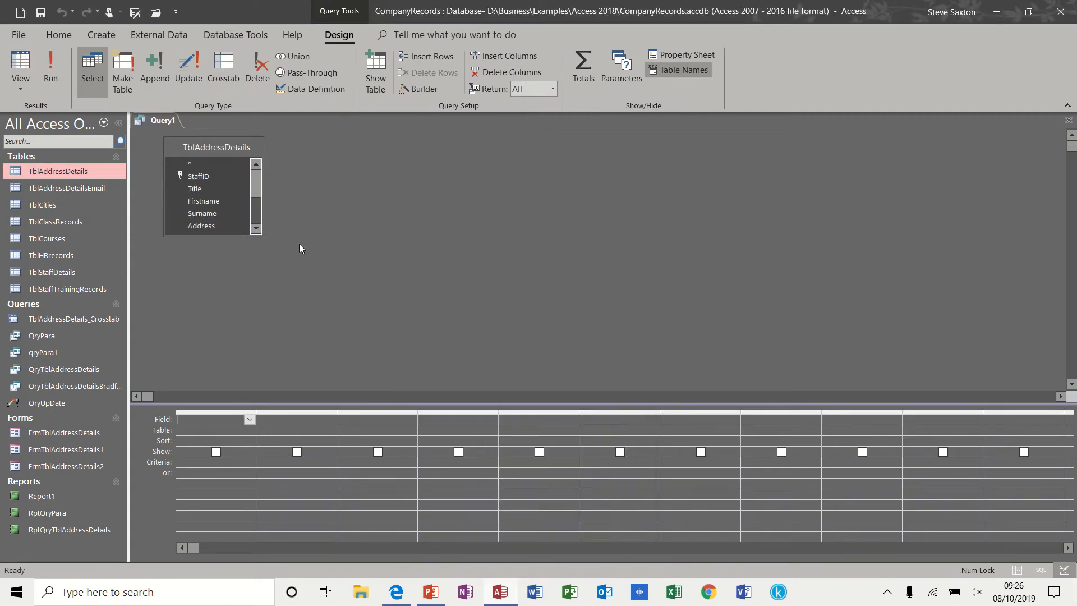
{"action": "double_click", "coordinate": [219, 147]}
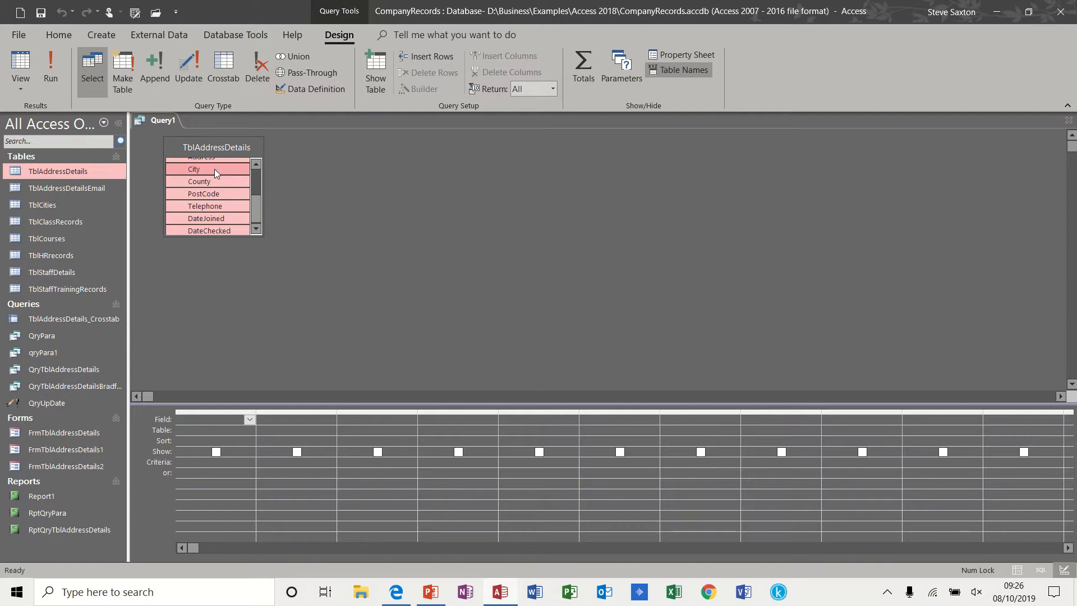
{"action": "left_click_drag", "start_coordinate": [214, 170], "coordinate": [217, 421]}
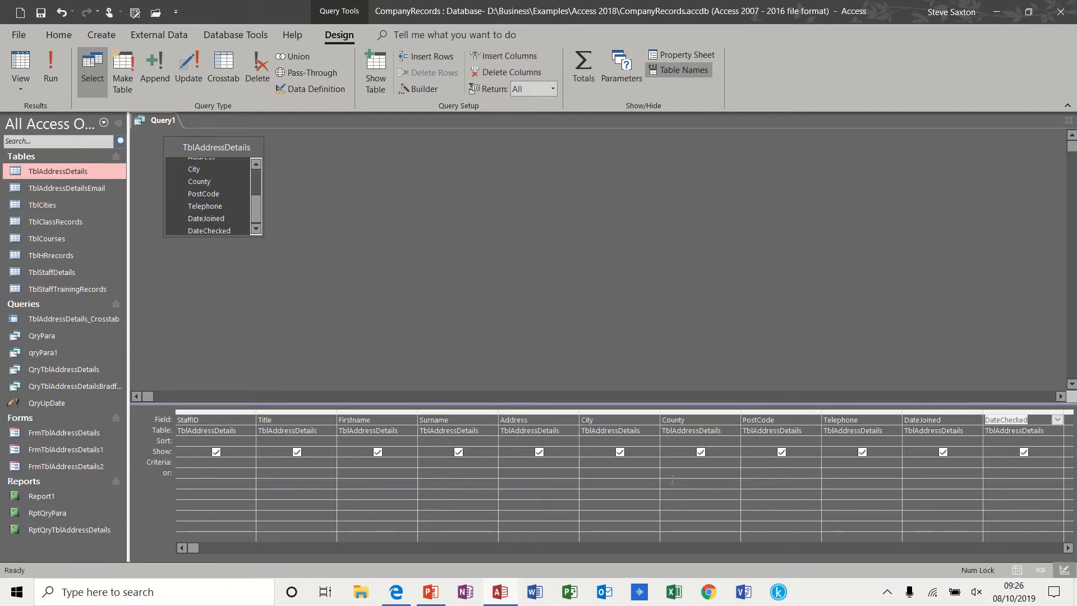
Turn the query into a make-table query that creates TblArchive in the current database
{"action": "left_click", "coordinate": [126, 66]}
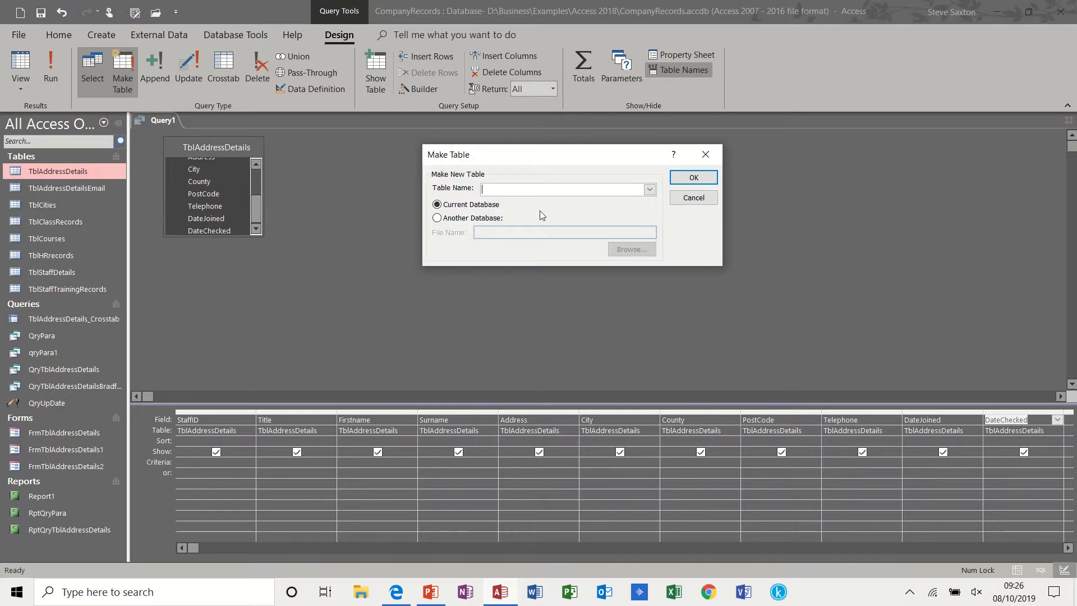
{"action": "type", "text": "TblArchive"}
{"action": "left_click", "coordinate": [689, 179]}
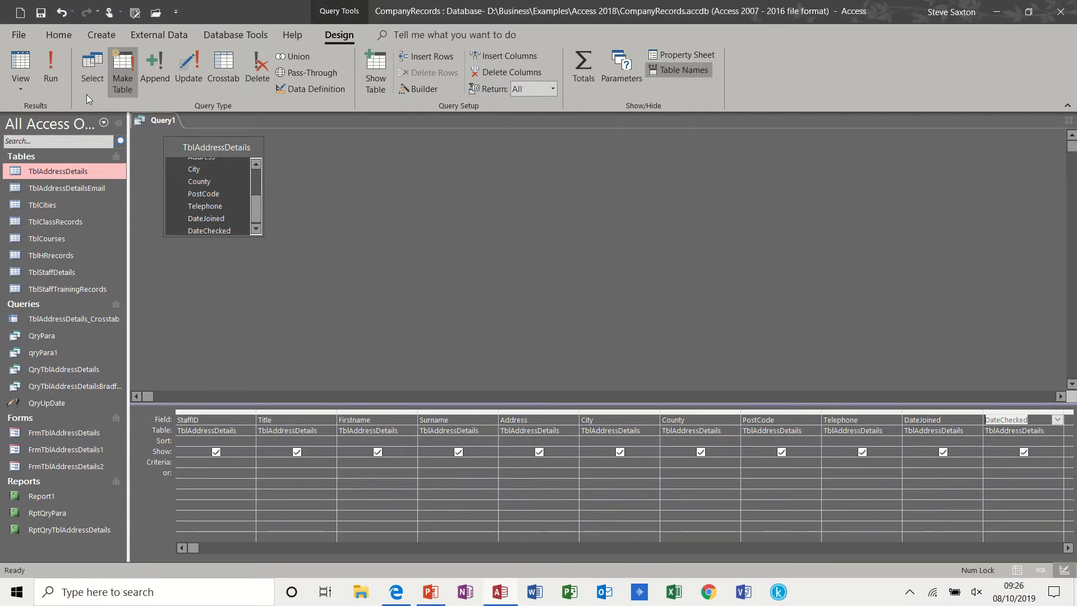
Run the make-table query on all records and inspect the contents of TblArchive
{"action": "left_click", "coordinate": [51, 66]}
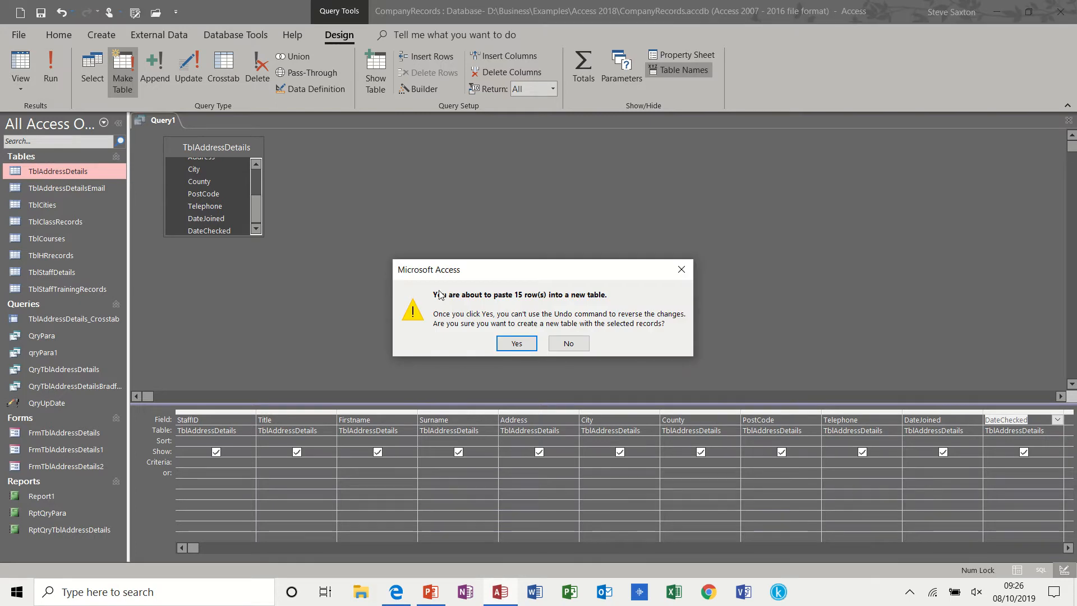
{"action": "left_click", "coordinate": [512, 346]}
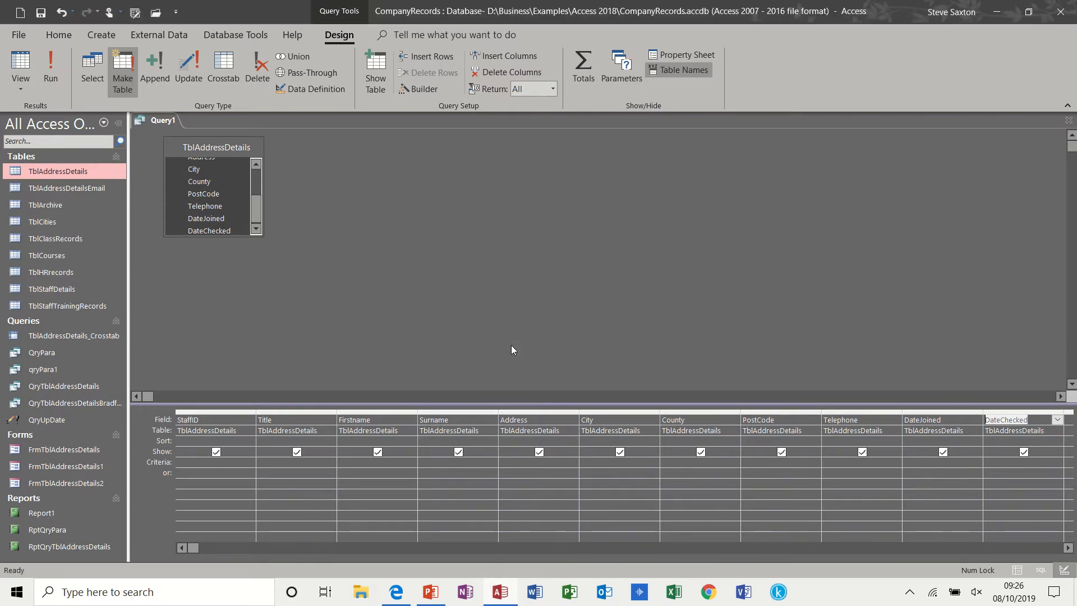
{"action": "double_click", "coordinate": [61, 206]}
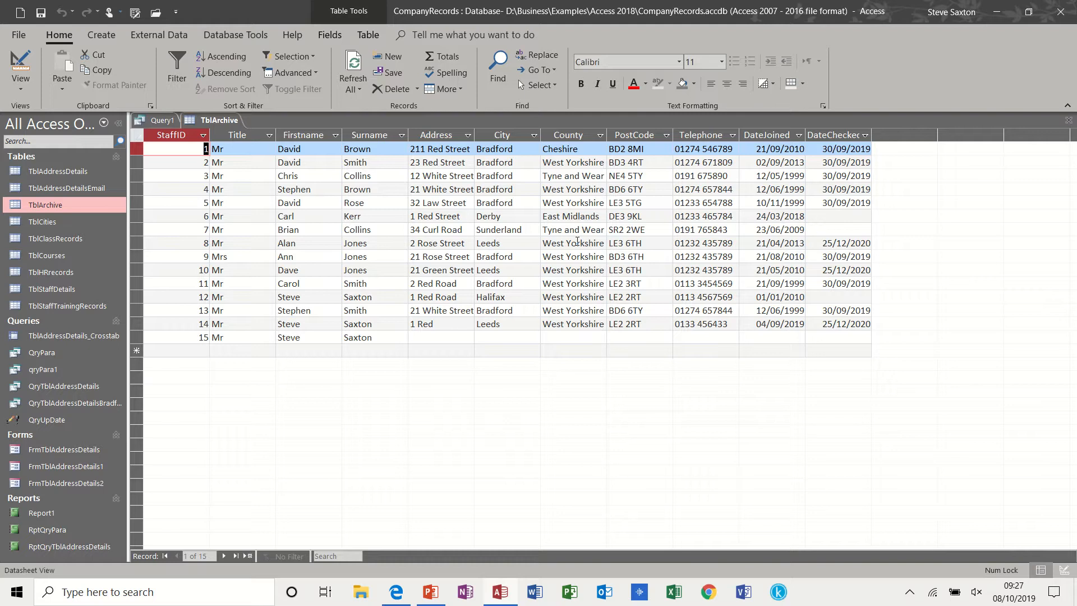
{"action": "left_click", "coordinate": [1069, 120]}
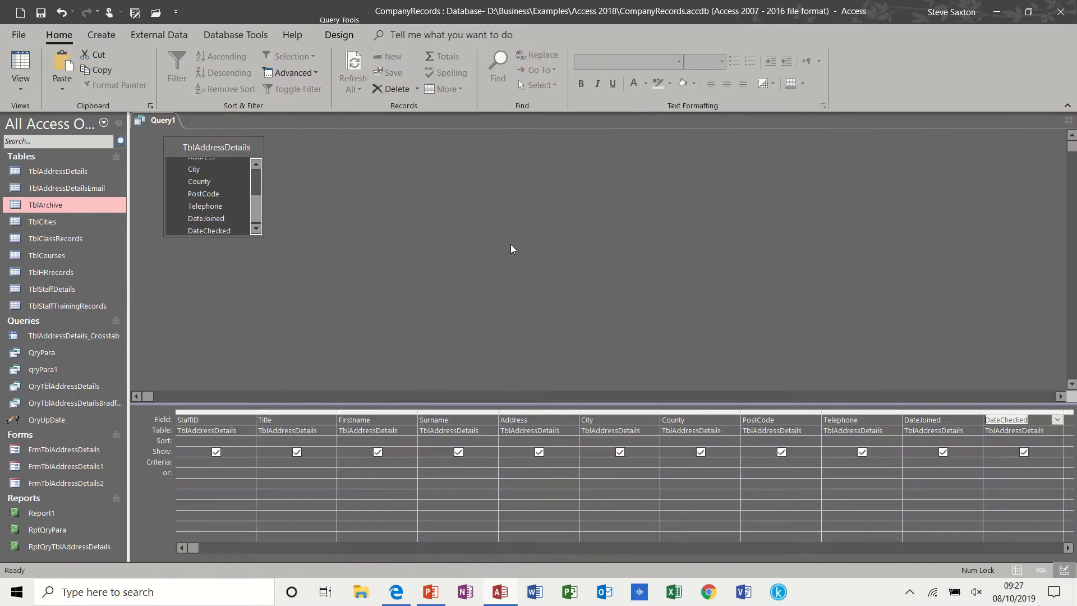
Delete the TblArchive table from the database
{"action": "left_click", "coordinate": [55, 206]}
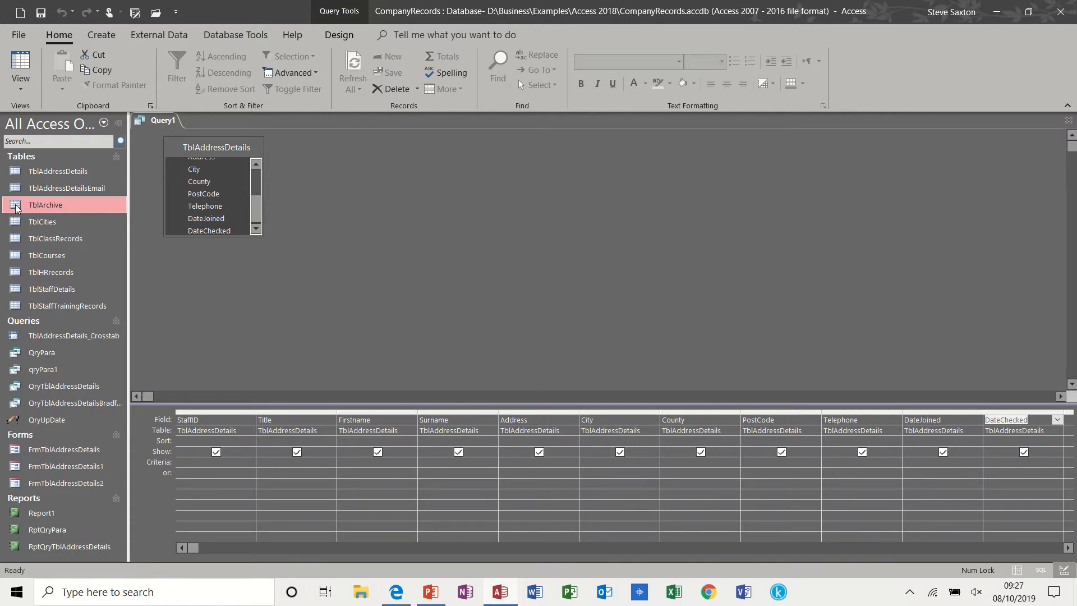
{"action": "key", "text": "Delete"}
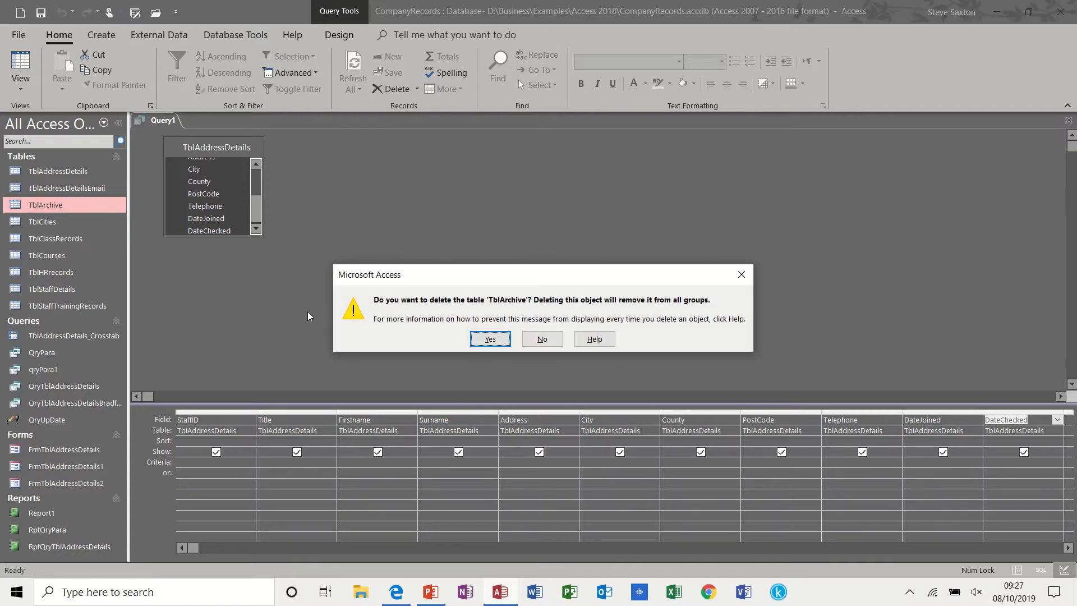
{"action": "left_click", "coordinate": [489, 339]}
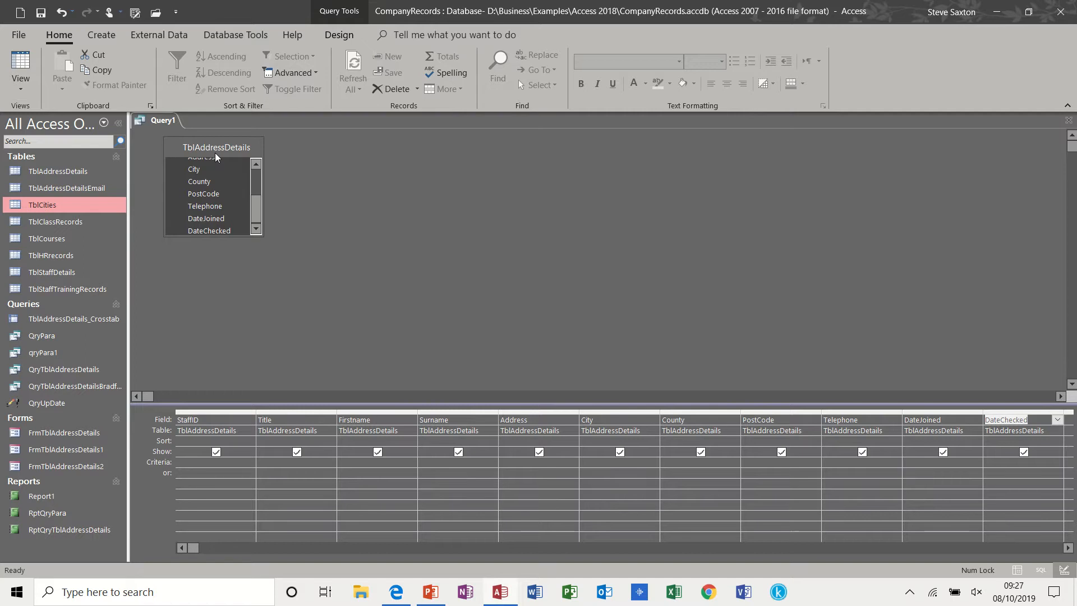
Check the joining dates in TblAddressDetails and set the query's DateJoined criterion to <1/1/2010
{"action": "left_click_drag", "start_coordinate": [215, 156], "coordinate": [244, 157]}
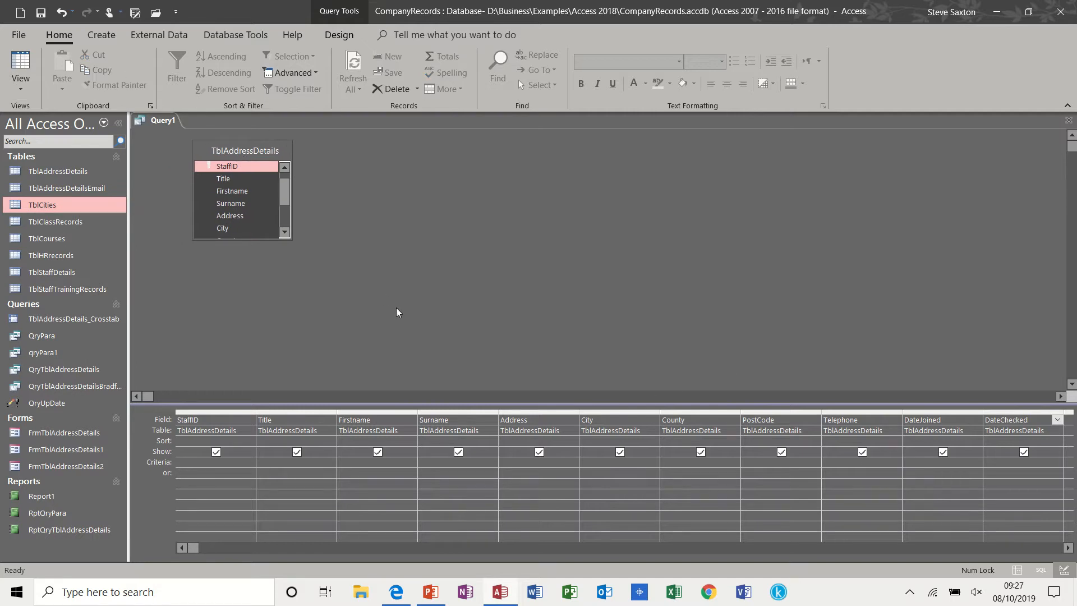
{"action": "double_click", "coordinate": [79, 170]}
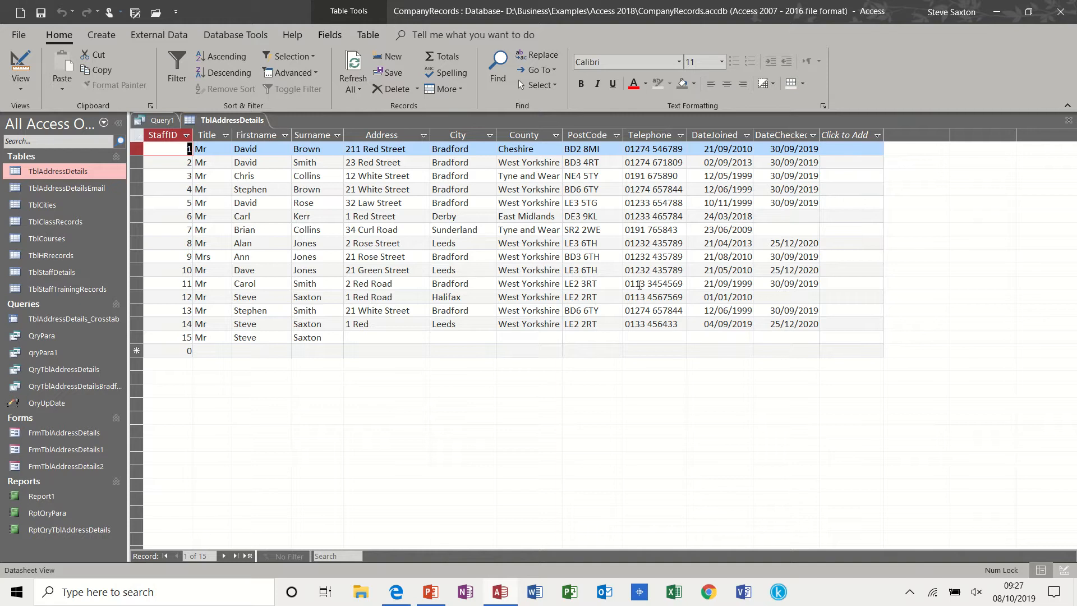
{"action": "left_click", "coordinate": [1068, 120]}
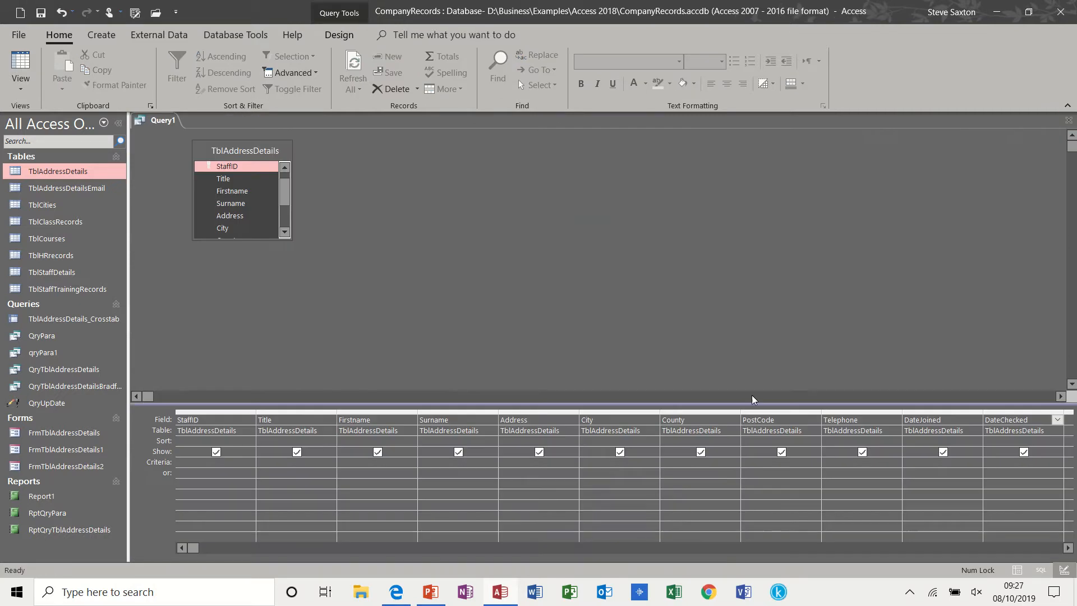
{"action": "left_click", "coordinate": [921, 463]}
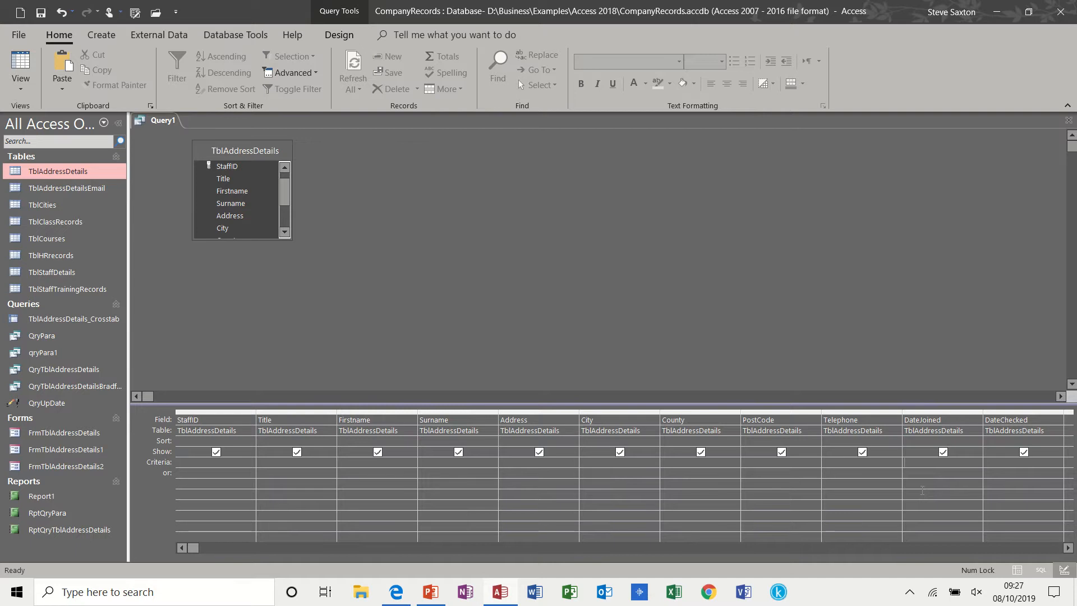
{"action": "type", "text": "<1/1/2010"}
{"action": "left_click", "coordinate": [914, 473]}
Run the filtered make-table query to create TblArchive and check the archived records
{"action": "left_click", "coordinate": [338, 35]}
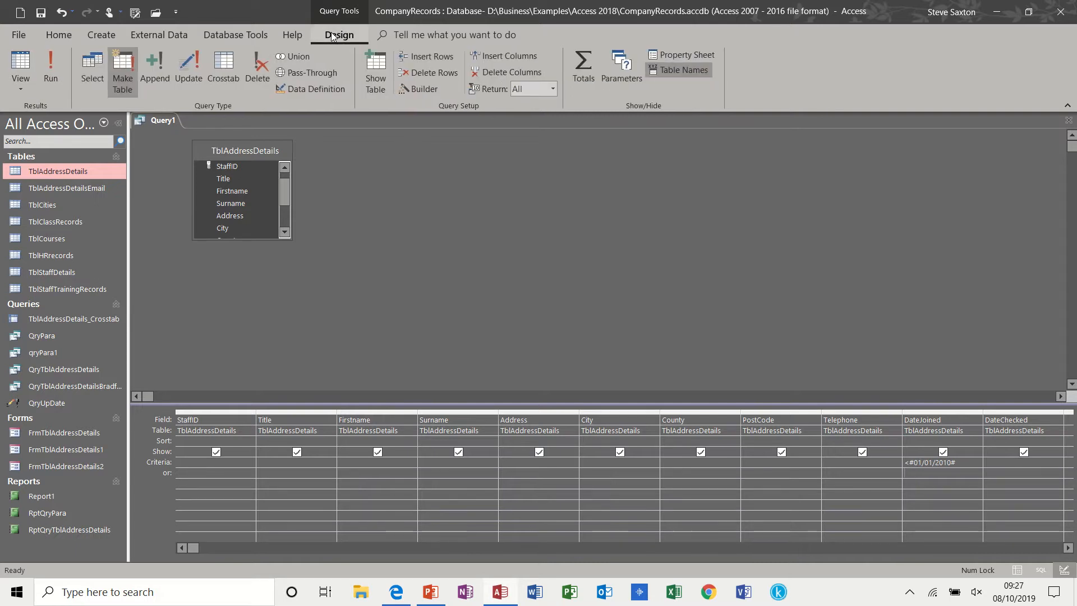
{"action": "left_click", "coordinate": [49, 67]}
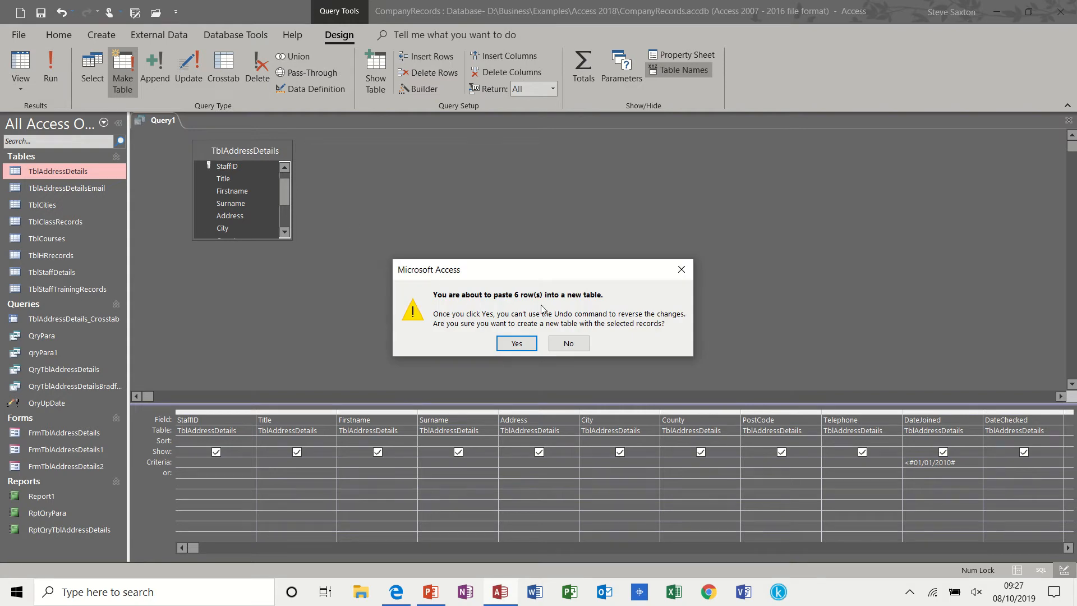
{"action": "left_click", "coordinate": [516, 343]}
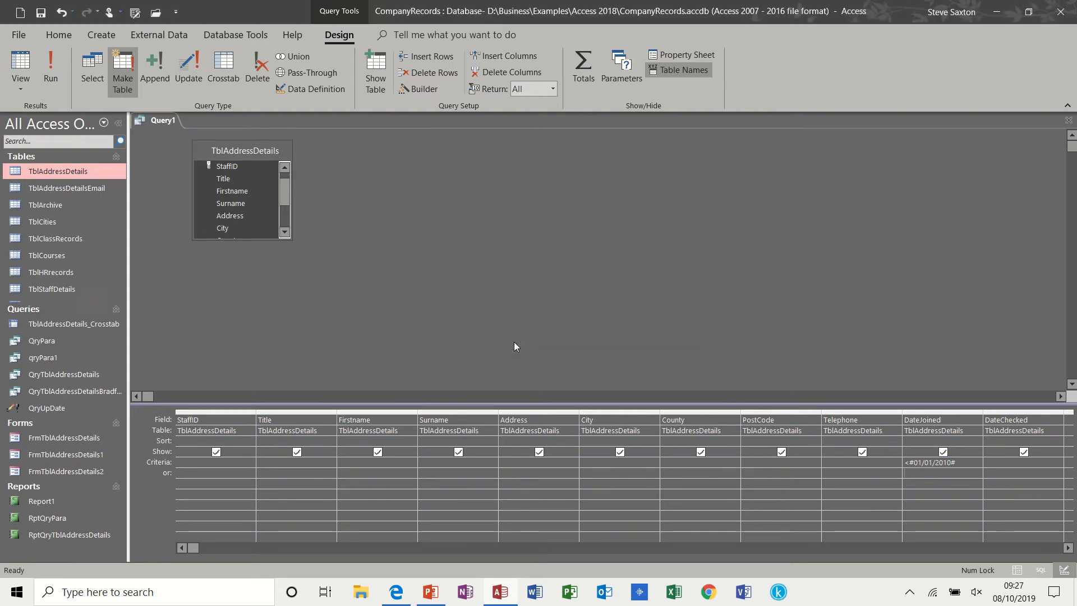
{"action": "double_click", "coordinate": [62, 204]}
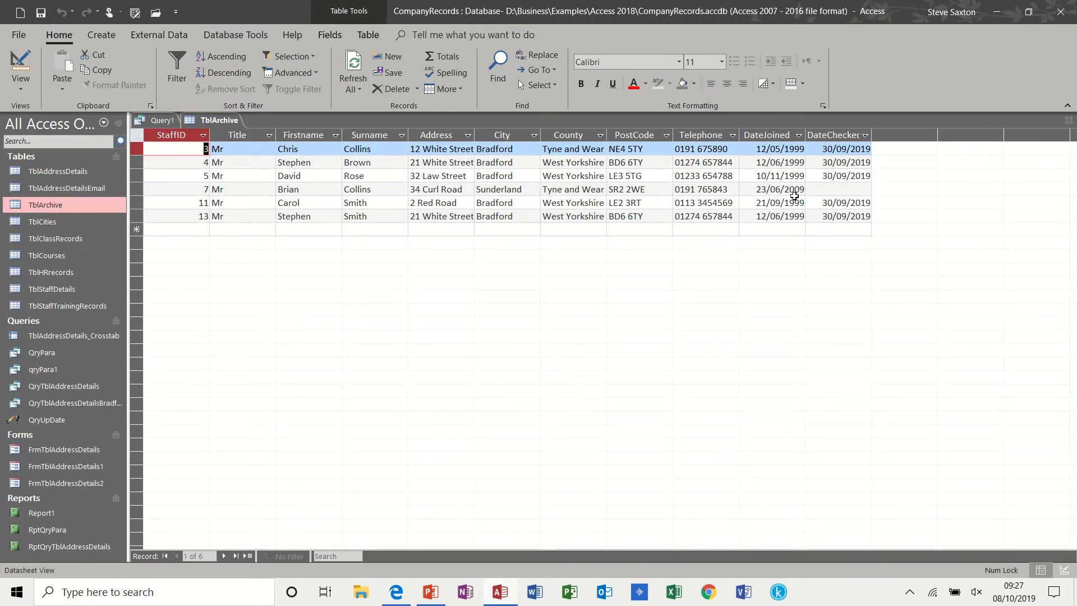
{"action": "left_click", "coordinate": [1068, 120]}
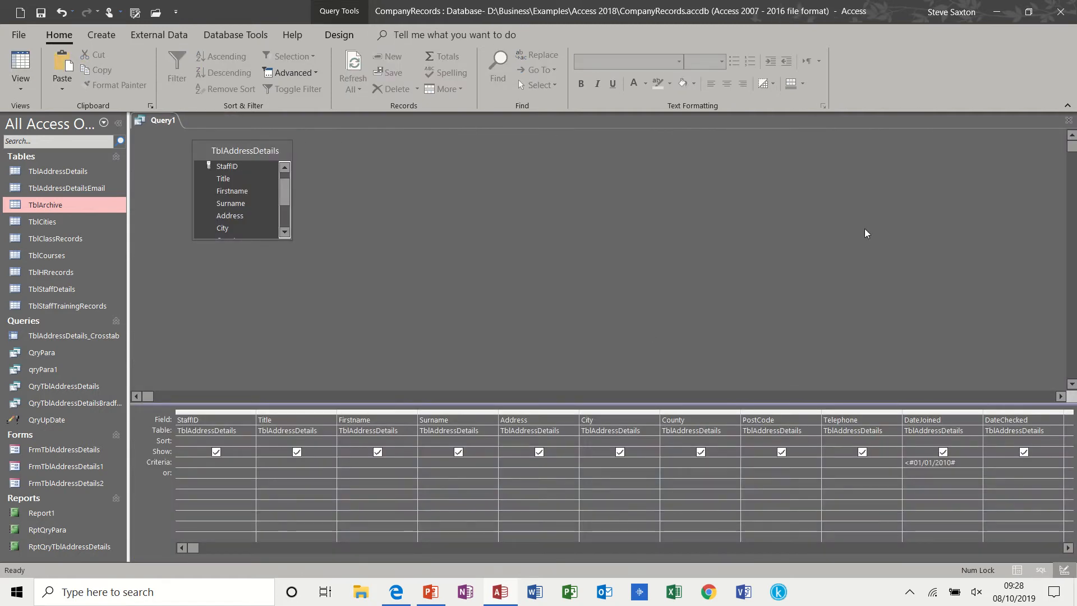
{"action": "left_click", "coordinate": [1069, 120]}
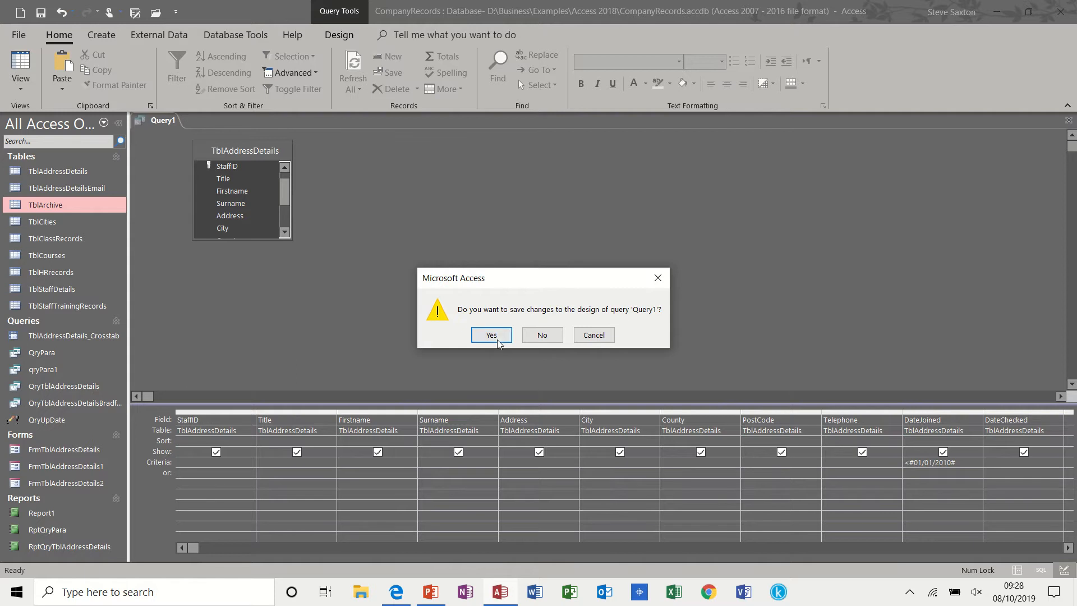
{"action": "left_click", "coordinate": [491, 335]}
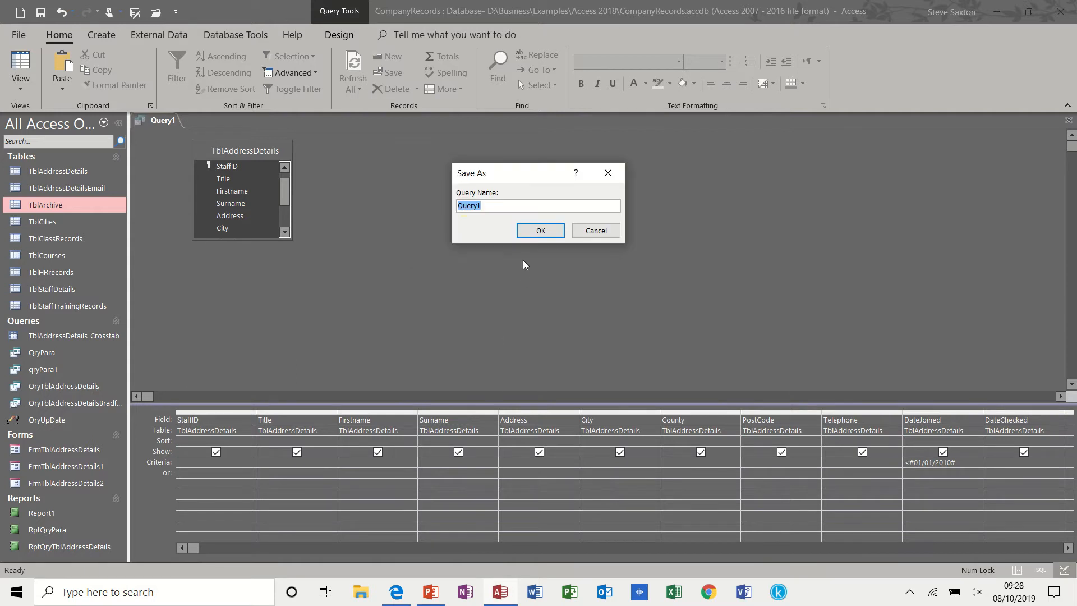
{"action": "left_click", "coordinate": [596, 231]}
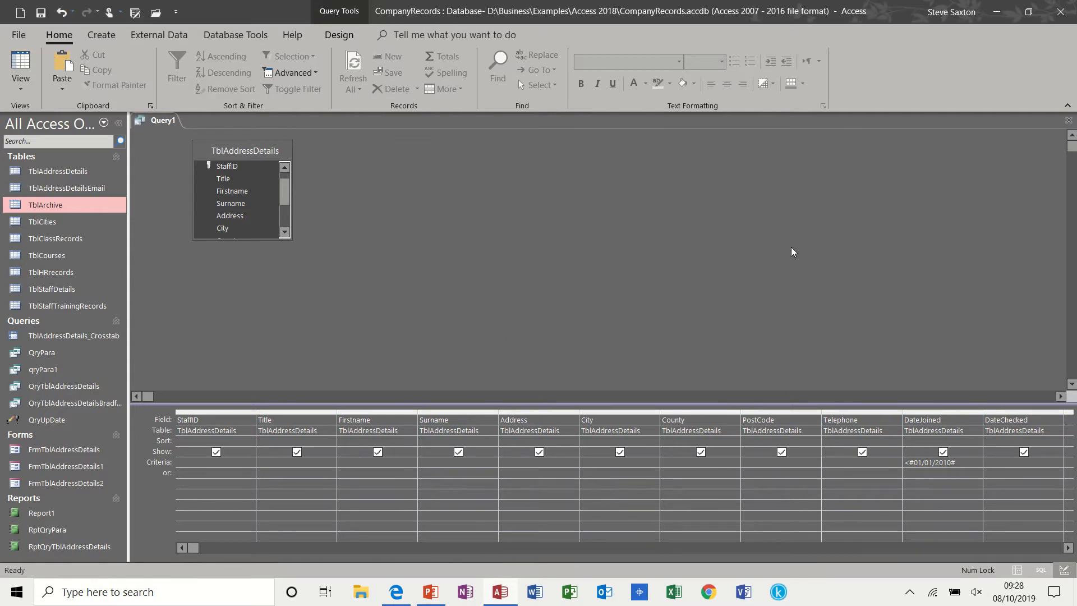
Close the make-table query without saving its design
{"action": "left_click", "coordinate": [1069, 120]}
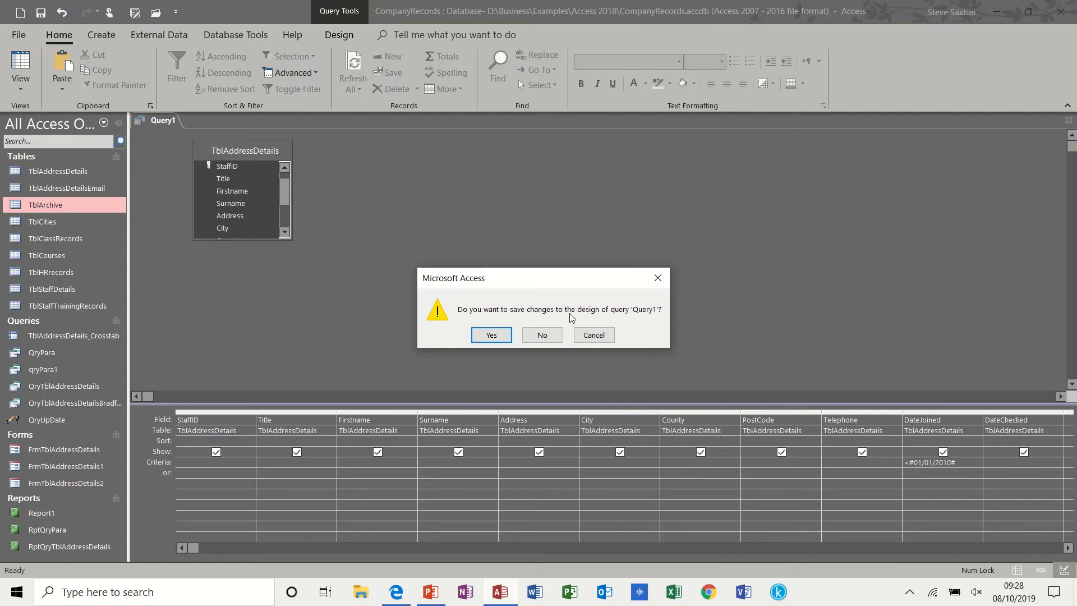
{"action": "left_click", "coordinate": [541, 335]}
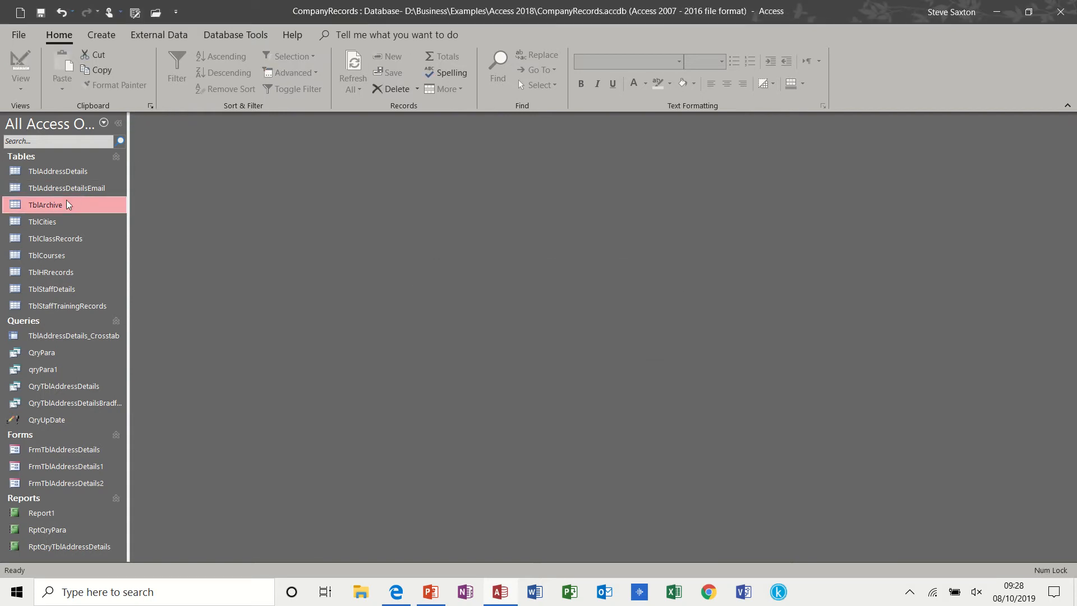
Start a new query in design view with TblAddressDetails as its source table
{"action": "left_click", "coordinate": [113, 35]}
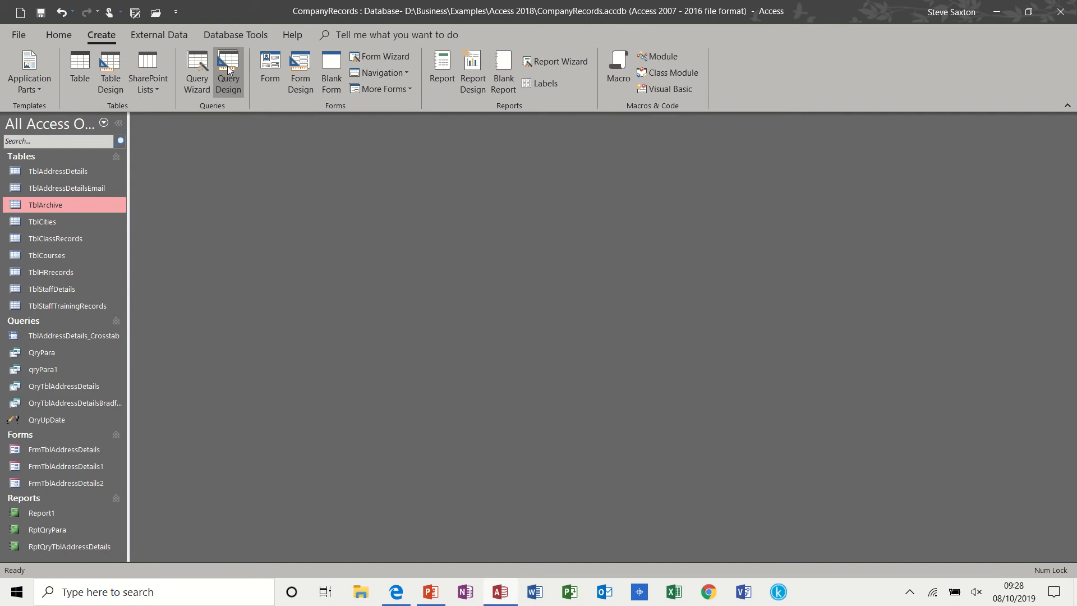
{"action": "left_click", "coordinate": [227, 66]}
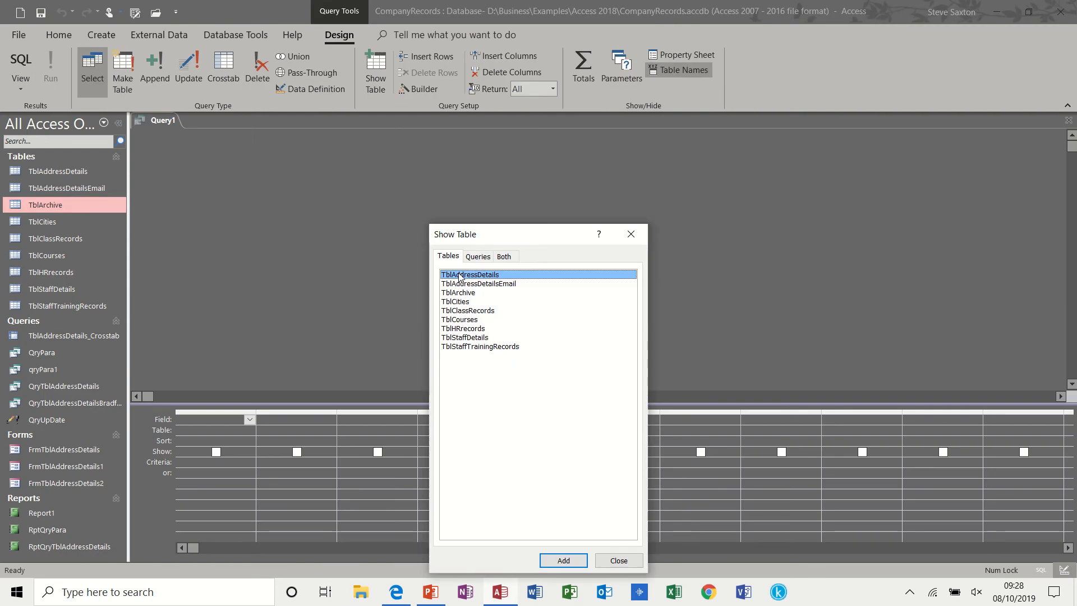
{"action": "double_click", "coordinate": [460, 275]}
{"action": "left_click", "coordinate": [613, 562]}
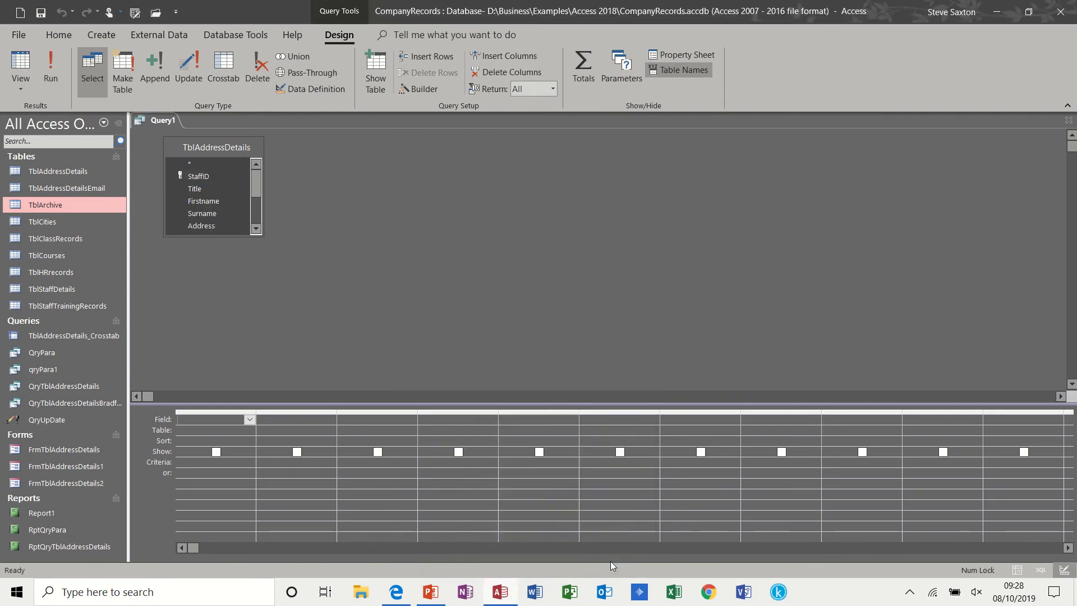
{"action": "left_click_drag", "start_coordinate": [238, 147], "coordinate": [250, 160]}
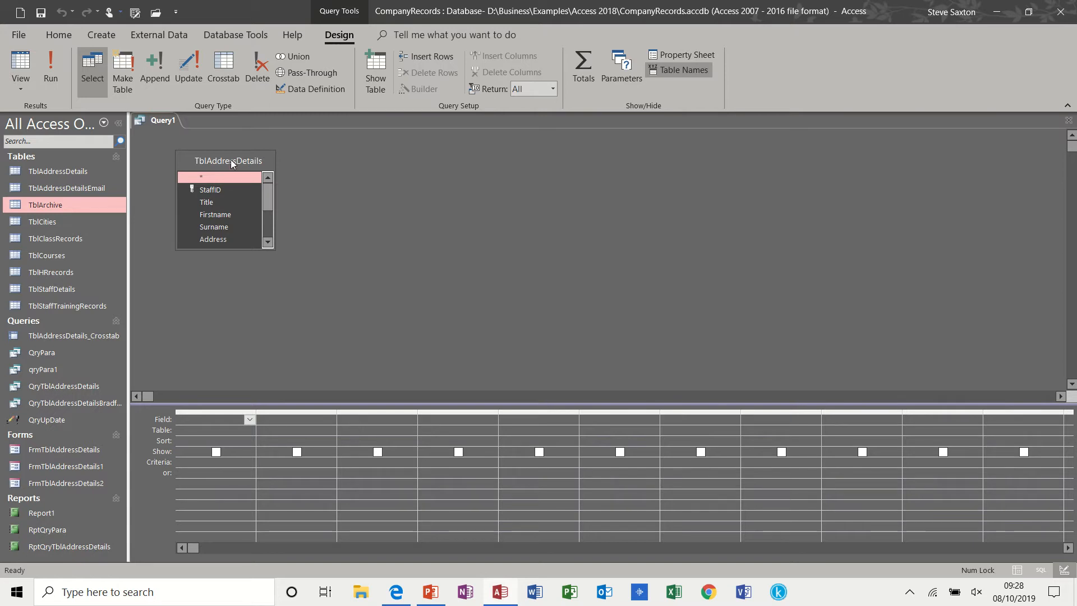
Add all TblAddressDetails fields to the query grid and set the DateJoined criterion to <1/1/2010
{"action": "double_click", "coordinate": [230, 159]}
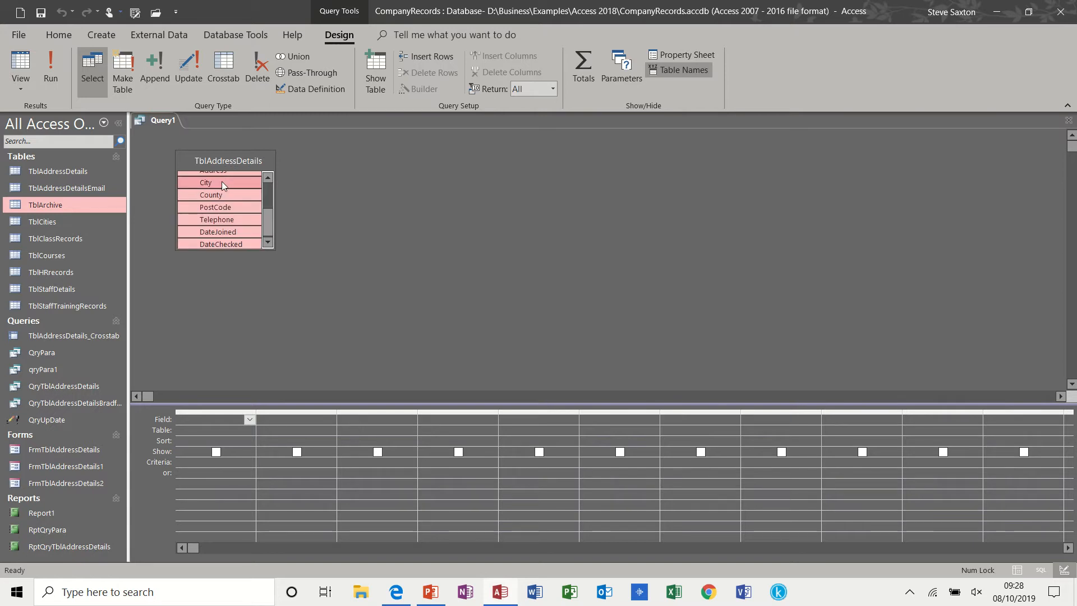
{"action": "left_click_drag", "start_coordinate": [221, 181], "coordinate": [202, 423]}
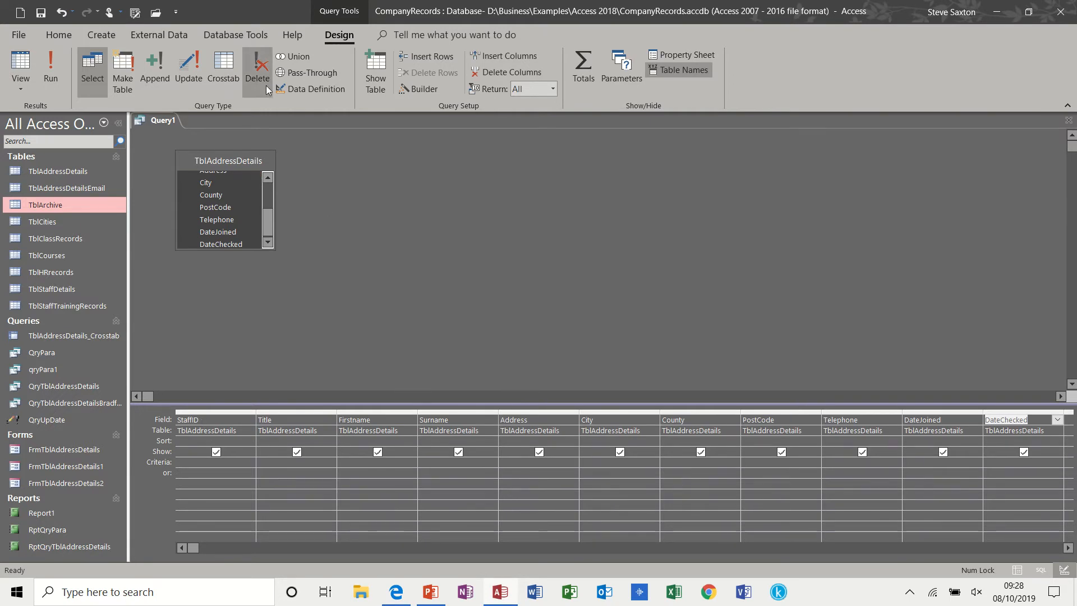
{"action": "left_click", "coordinate": [914, 461]}
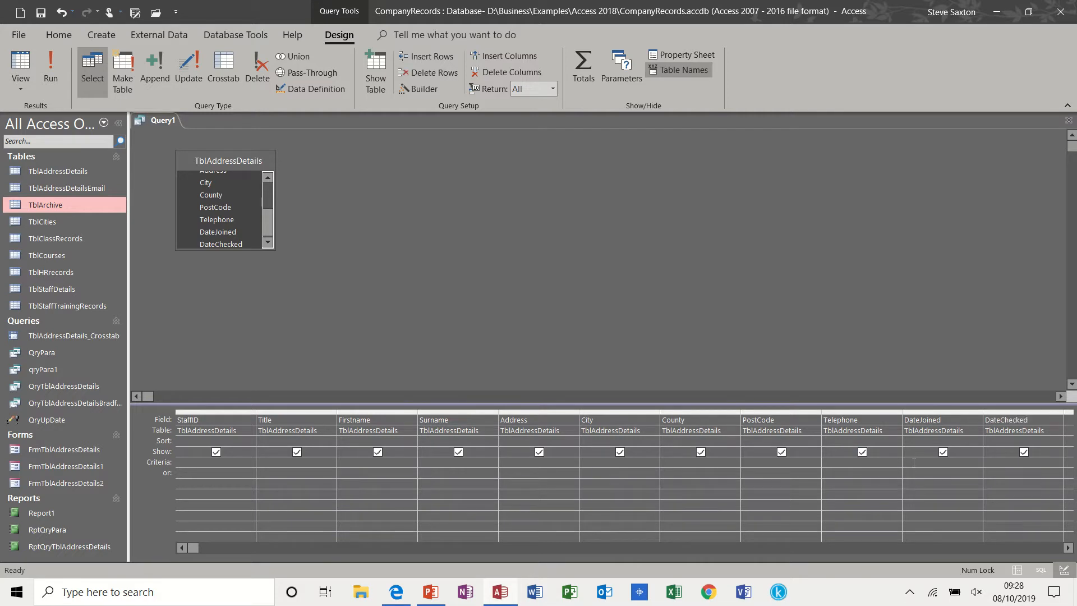
{"action": "type", "text": "<1/1/2010"}
{"action": "left_click", "coordinate": [923, 474]}
Run the query as a delete query, confirming the row deletion, and check the remaining records in TblAddressDetails
{"action": "left_click", "coordinate": [262, 66]}
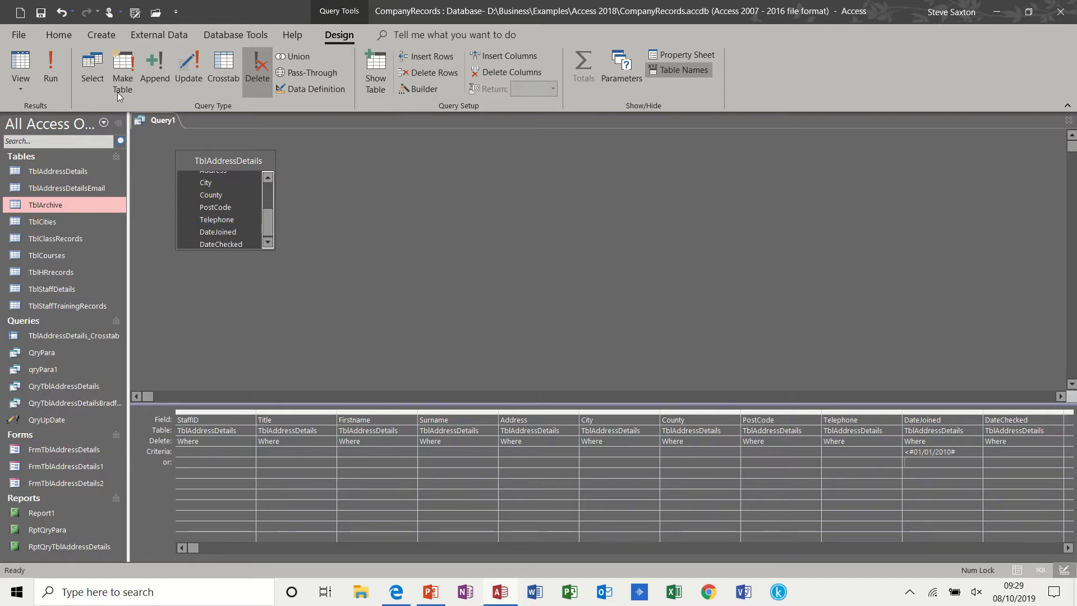
{"action": "left_click", "coordinate": [59, 62]}
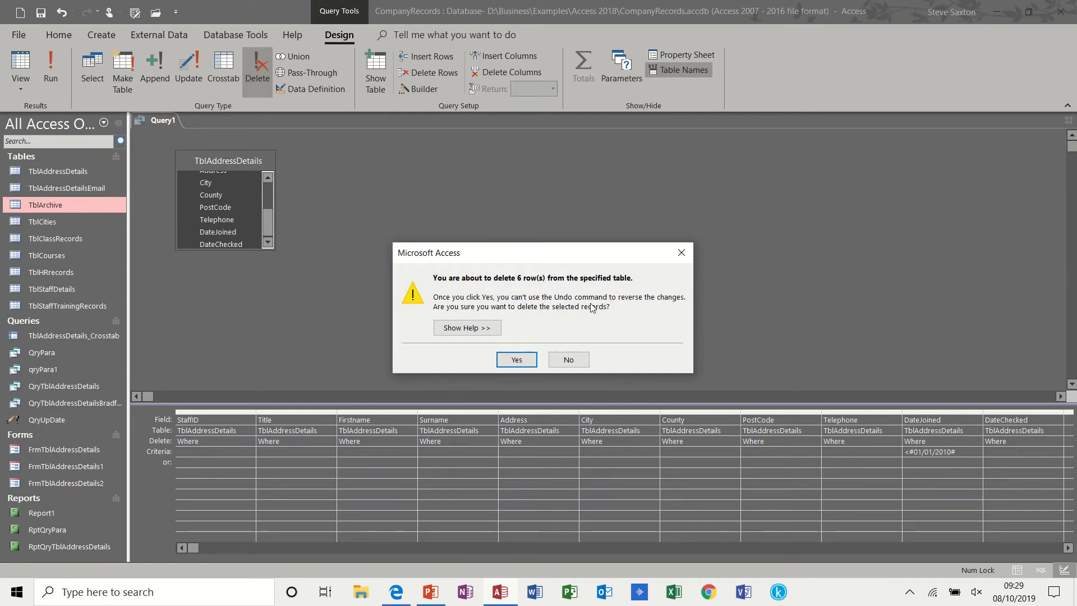
{"action": "left_click", "coordinate": [517, 361]}
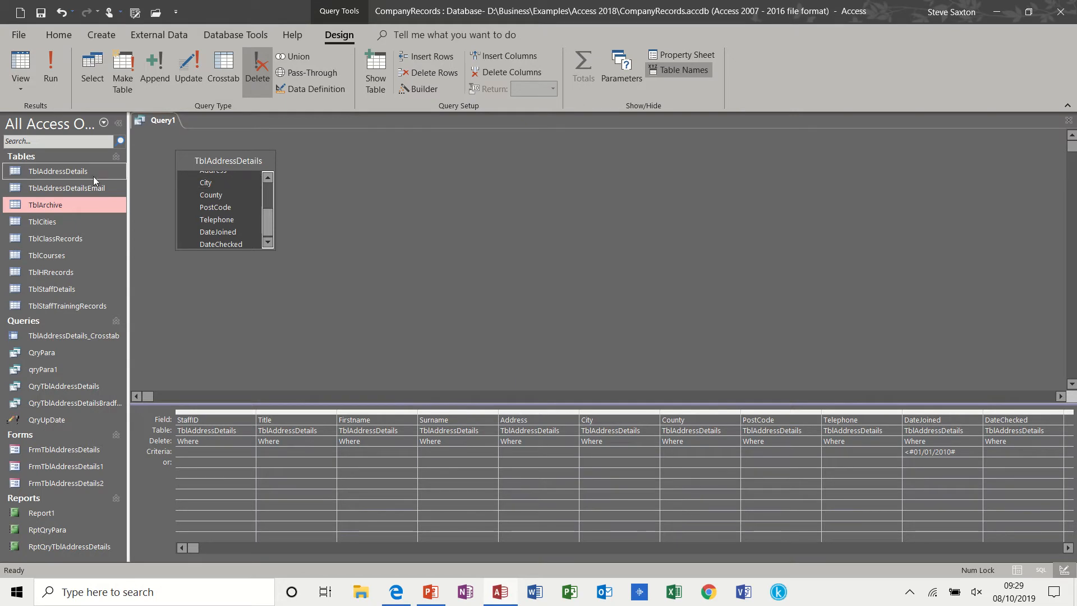
{"action": "double_click", "coordinate": [74, 170]}
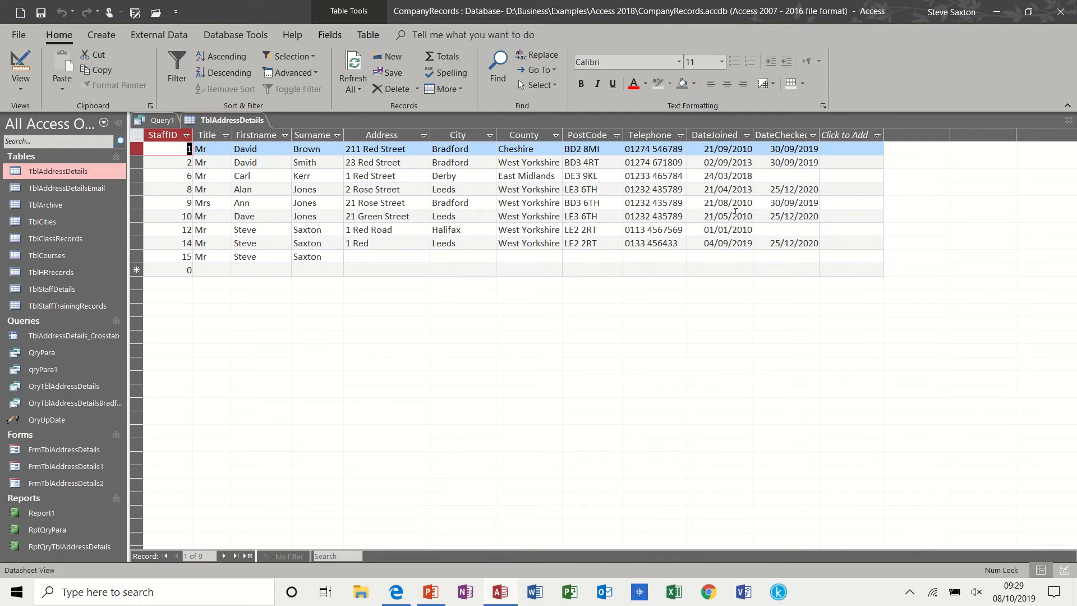
{"action": "left_click", "coordinate": [1069, 122]}
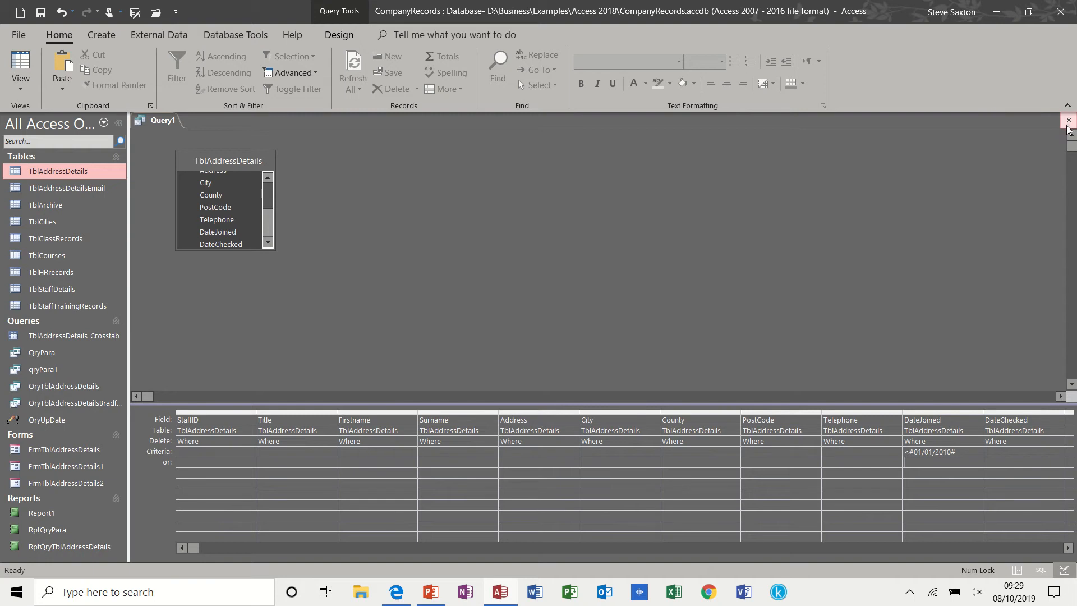
Close the delete query without saving its design and start a new query in design view
{"action": "left_click", "coordinate": [1068, 127]}
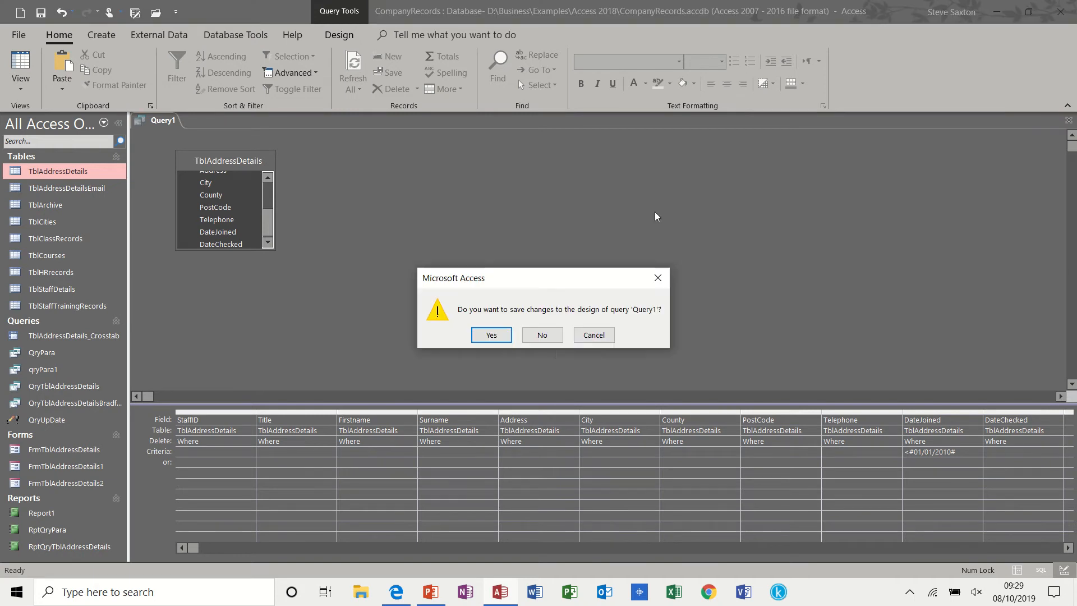
{"action": "left_click", "coordinate": [544, 336]}
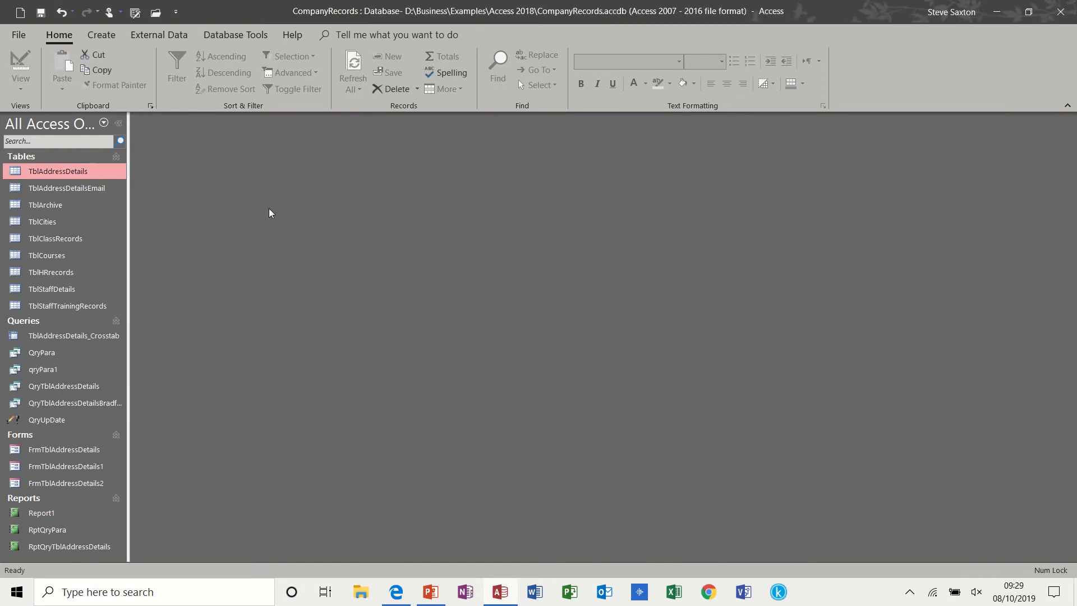
{"action": "left_click", "coordinate": [107, 36]}
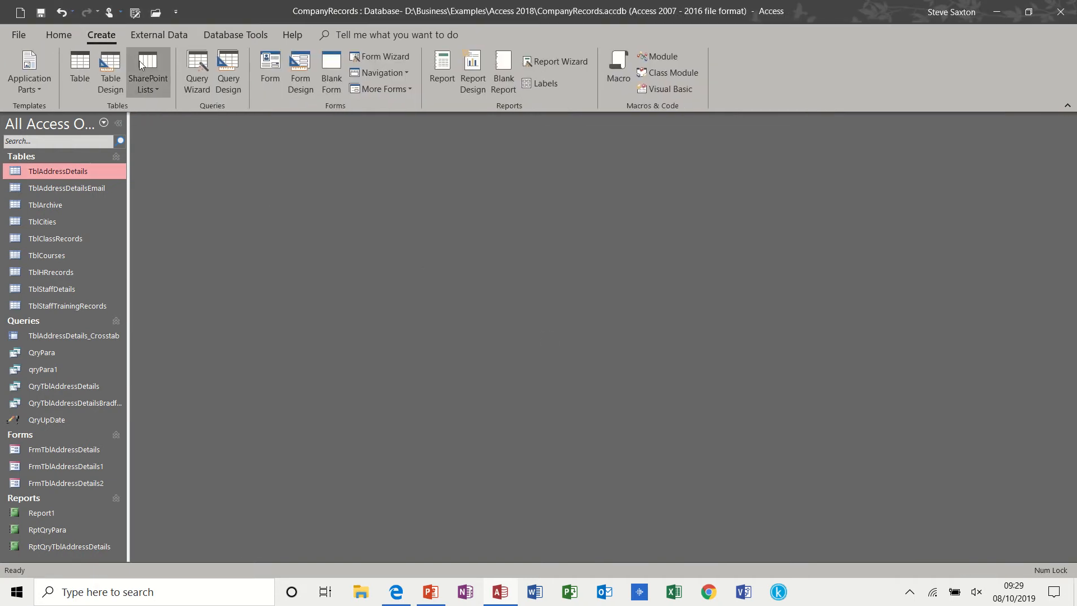
{"action": "left_click", "coordinate": [226, 66]}
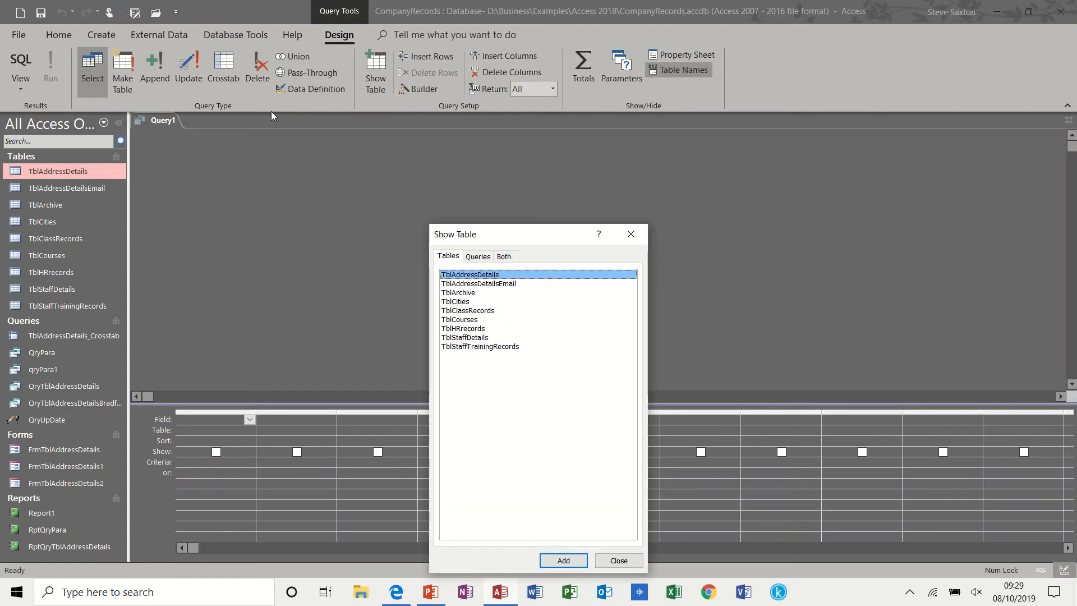
{"action": "double_click", "coordinate": [450, 275]}
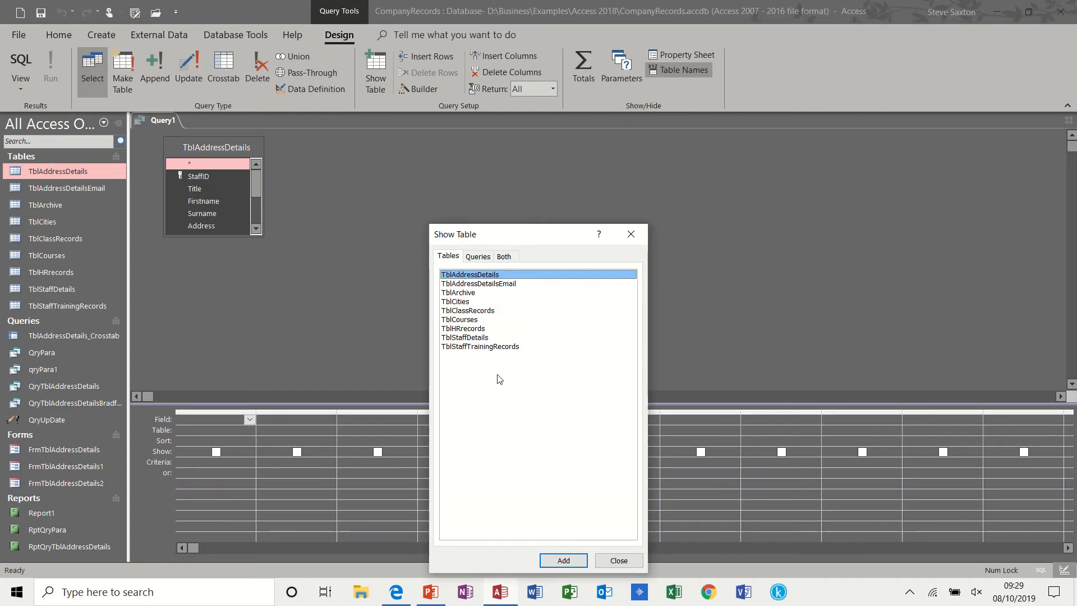
{"action": "left_click", "coordinate": [618, 560]}
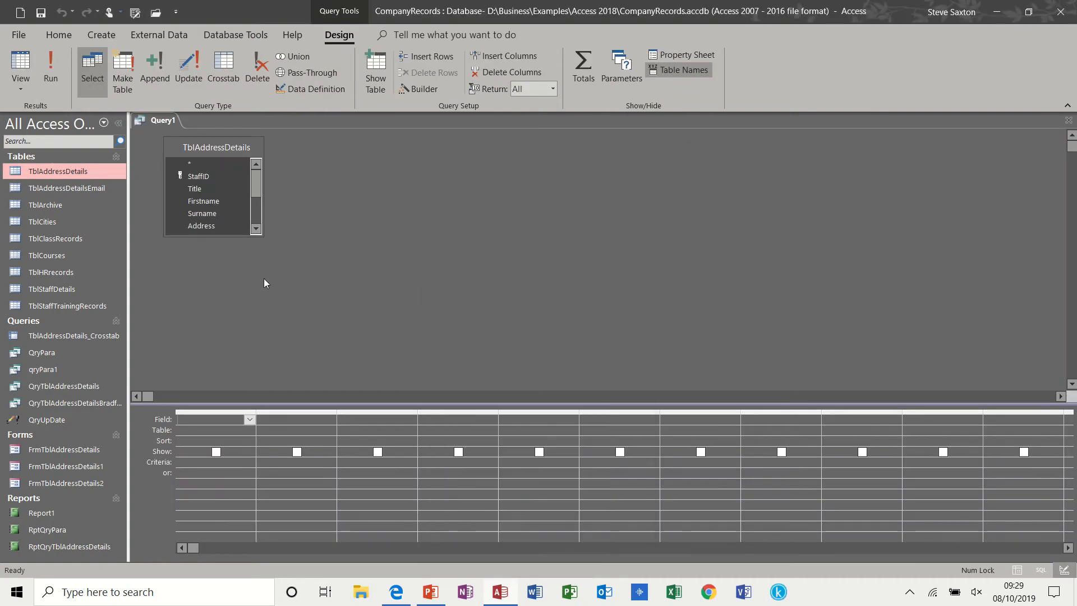
{"action": "double_click", "coordinate": [221, 147]}
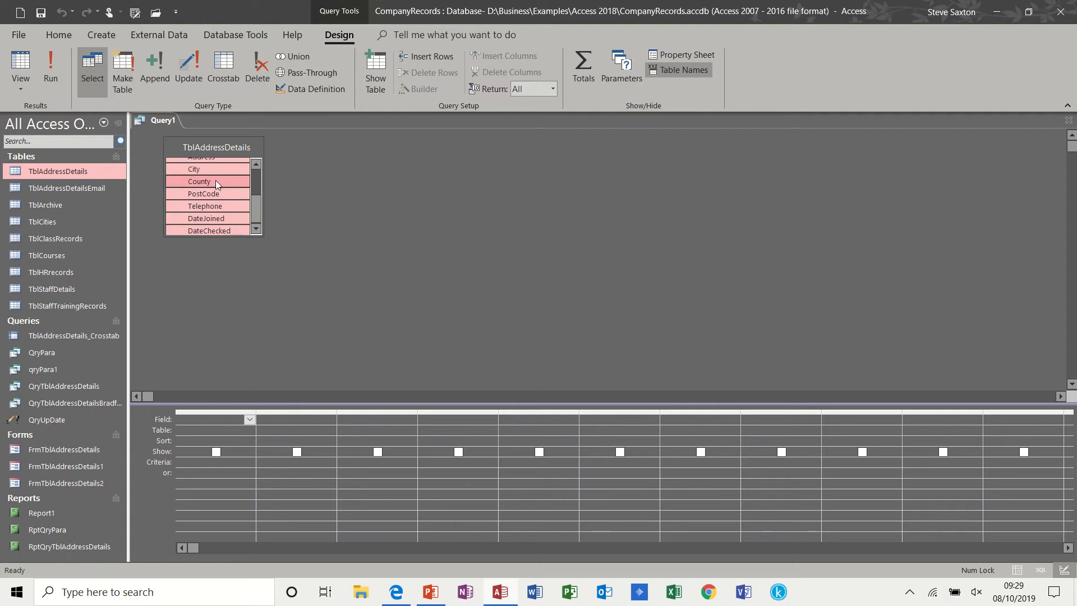
{"action": "left_click_drag", "start_coordinate": [215, 180], "coordinate": [222, 418]}
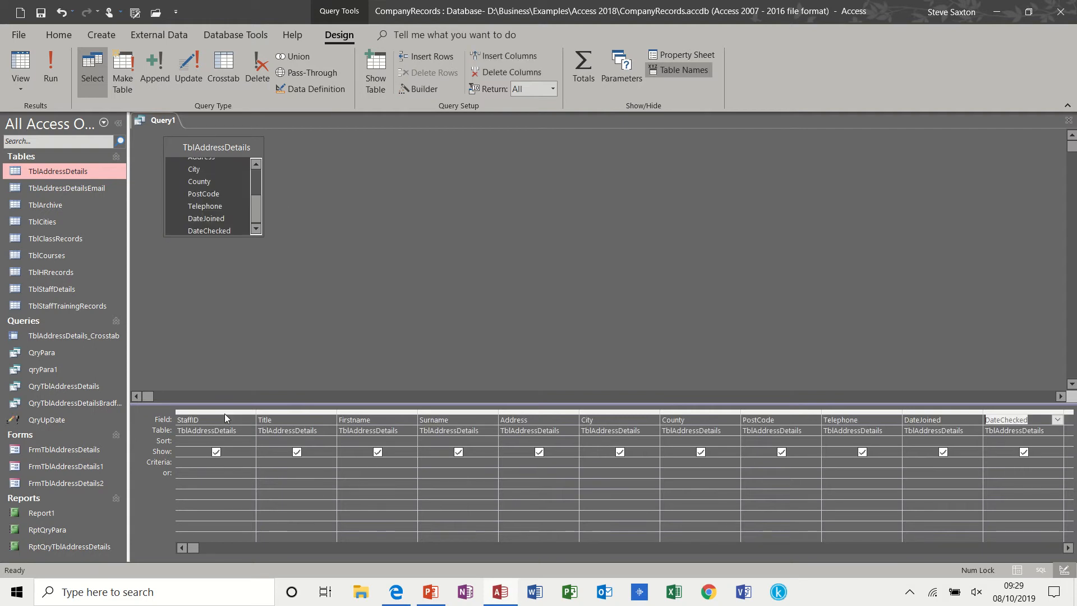
{"action": "left_click", "coordinate": [164, 72]}
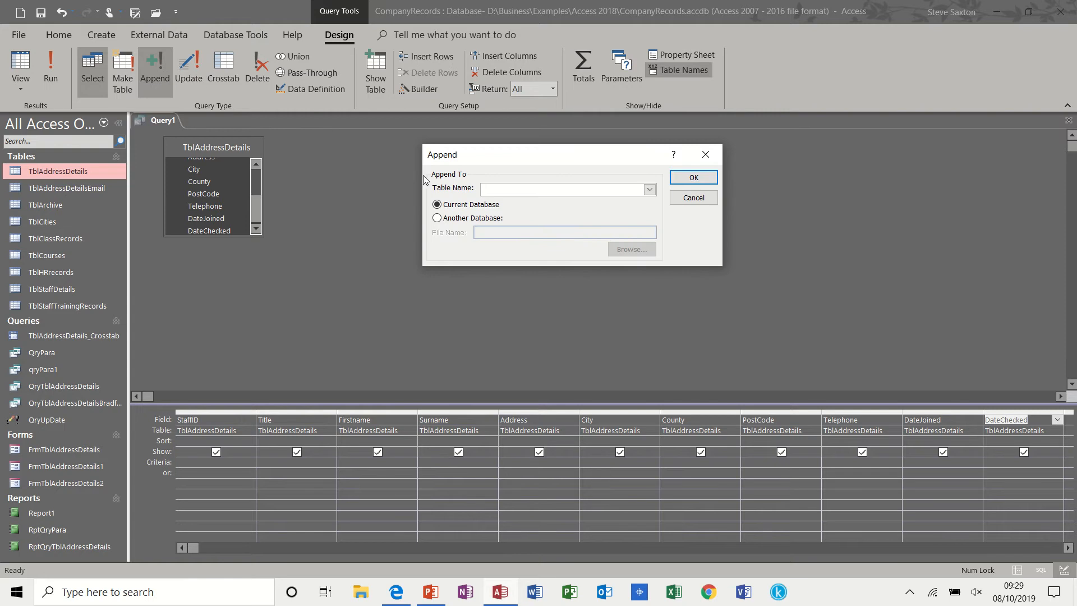
{"action": "left_click", "coordinate": [650, 191]}
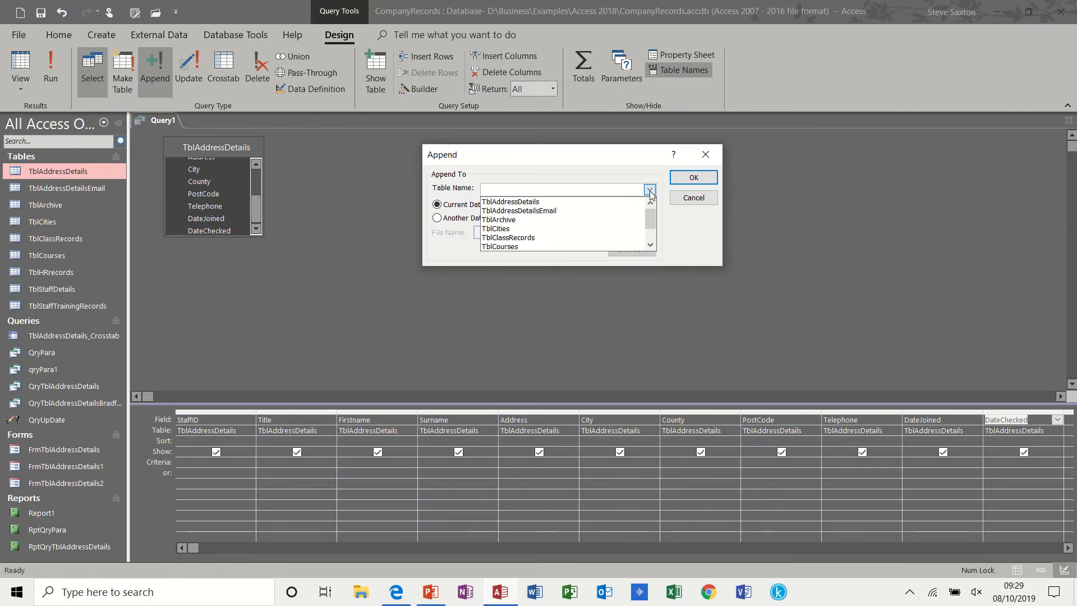
{"action": "left_click", "coordinate": [648, 190]}
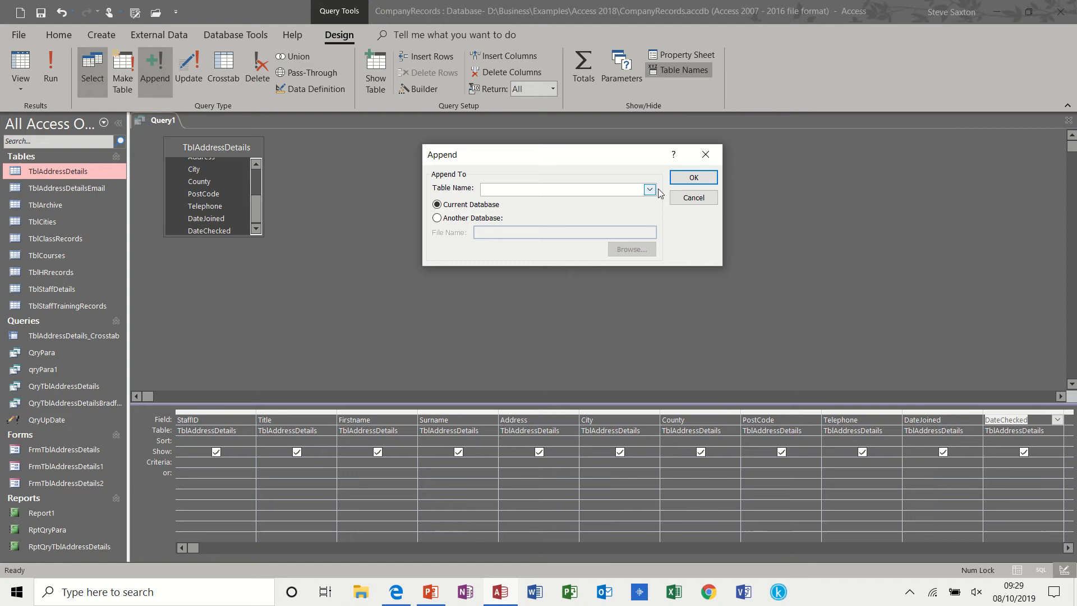
{"action": "left_click", "coordinate": [693, 198]}
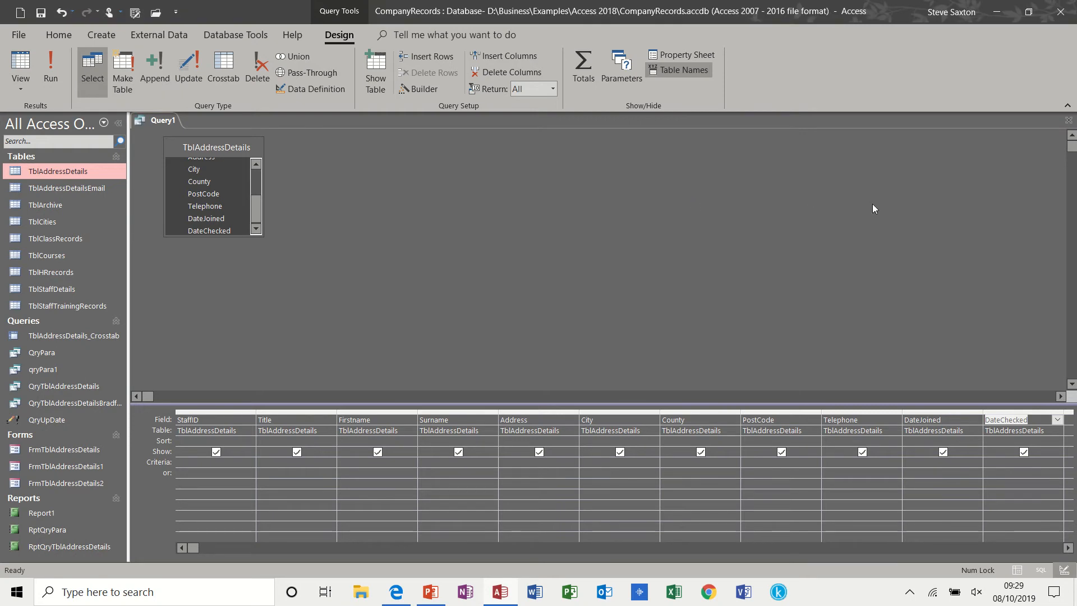
{"action": "left_click", "coordinate": [224, 147]}
{"action": "key", "text": "Delete"}
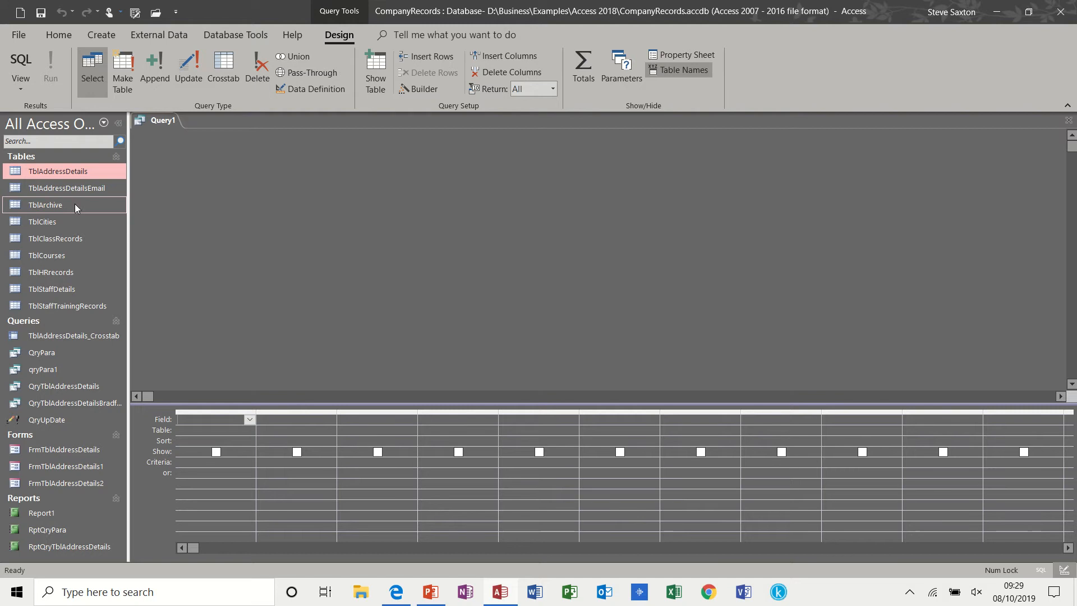
Add TblArchive to the query as its source table and place all of its fields in the grid
{"action": "left_click_drag", "start_coordinate": [75, 203], "coordinate": [227, 200]}
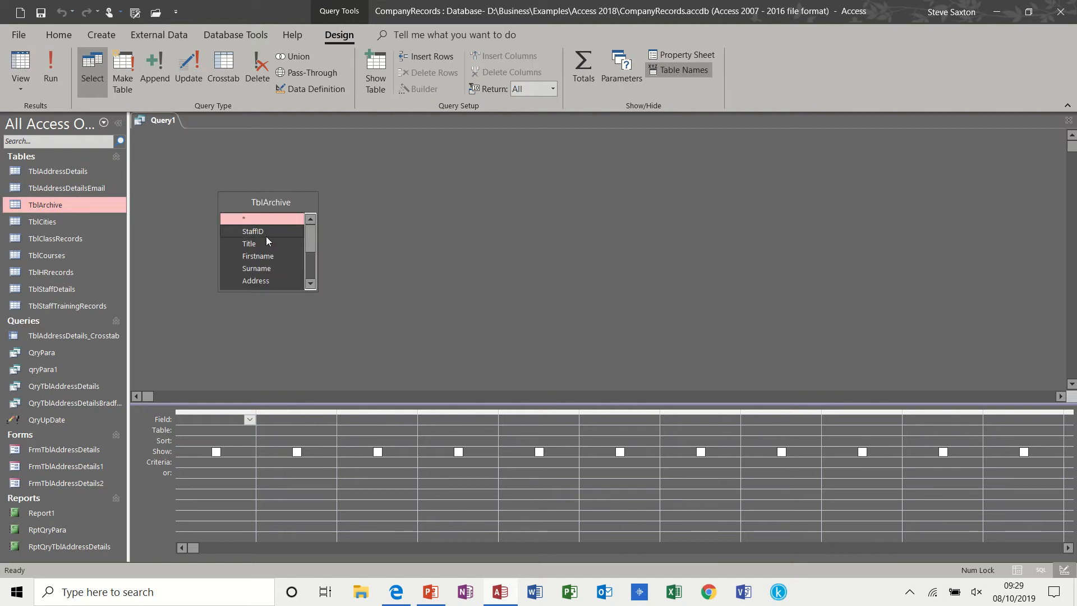
{"action": "double_click", "coordinate": [270, 199]}
{"action": "left_click_drag", "start_coordinate": [263, 223], "coordinate": [224, 428]}
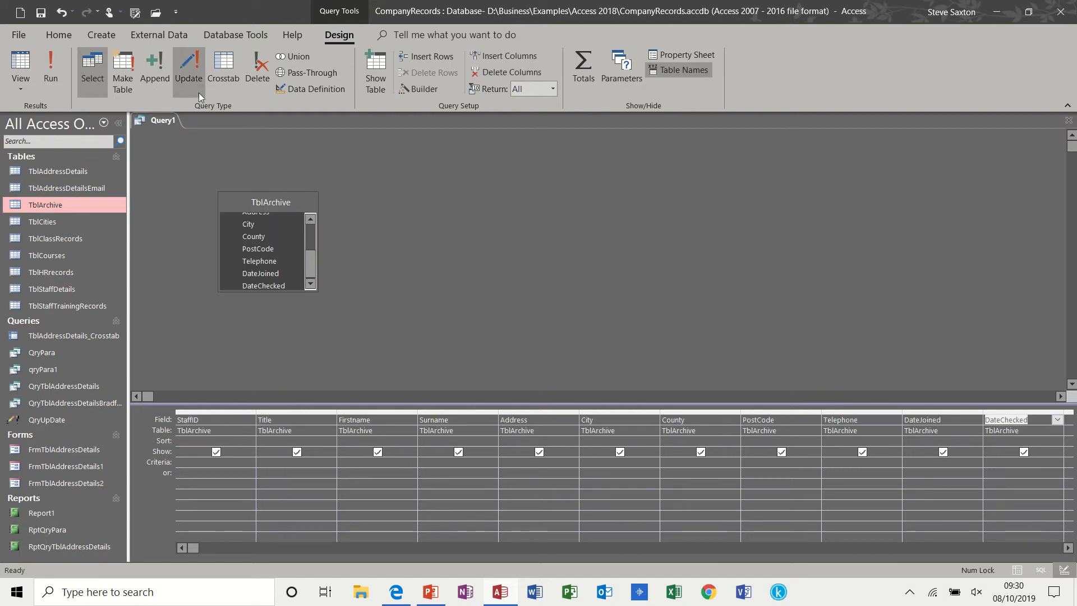
Make it an append query that adds the records to TblAddressDetails in the current database
{"action": "left_click", "coordinate": [160, 66]}
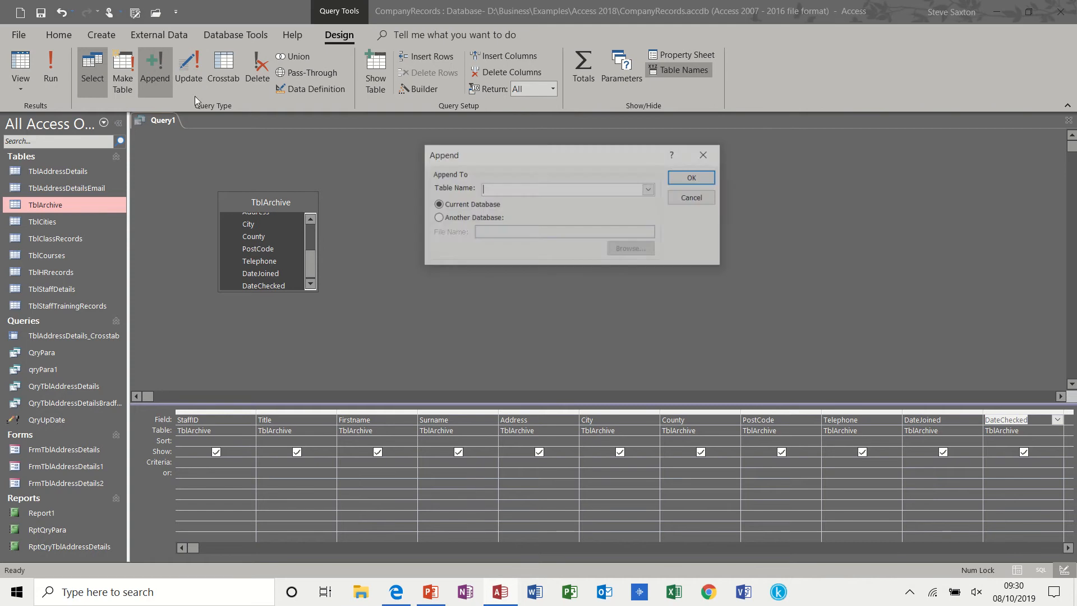
{"action": "left_click", "coordinate": [650, 190]}
{"action": "left_click", "coordinate": [641, 201]}
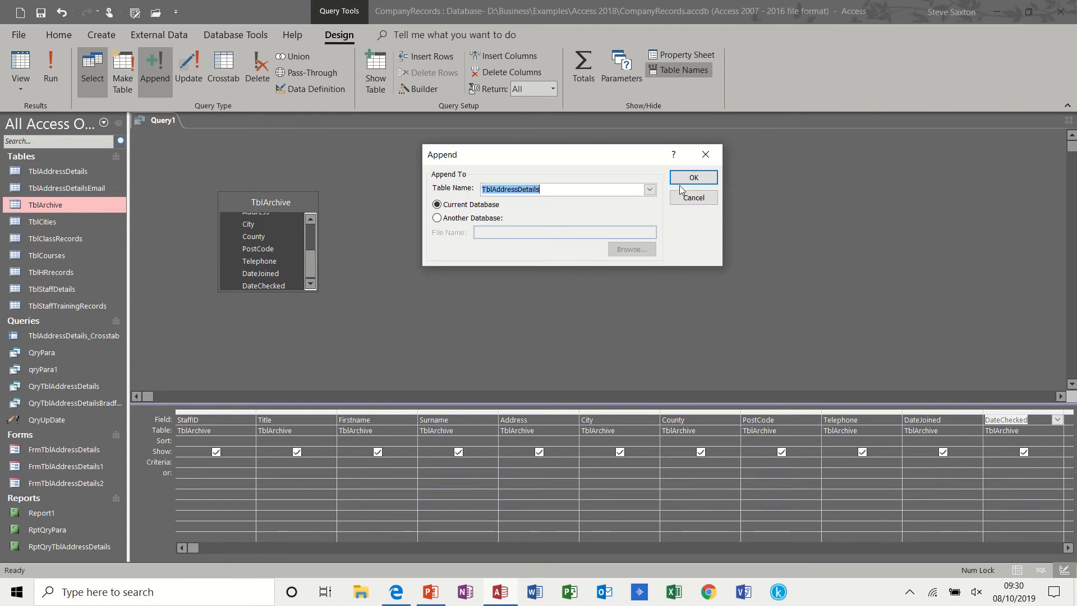
{"action": "left_click", "coordinate": [693, 177]}
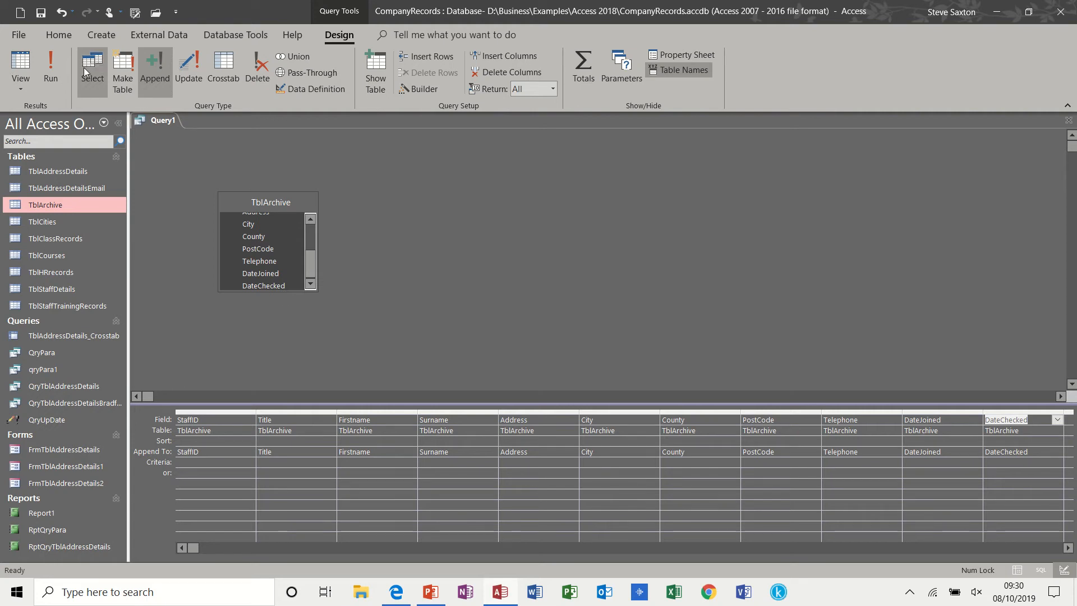
Run the append query, confirming the added rows, and check the restored records in TblAddressDetails
{"action": "left_click", "coordinate": [56, 64]}
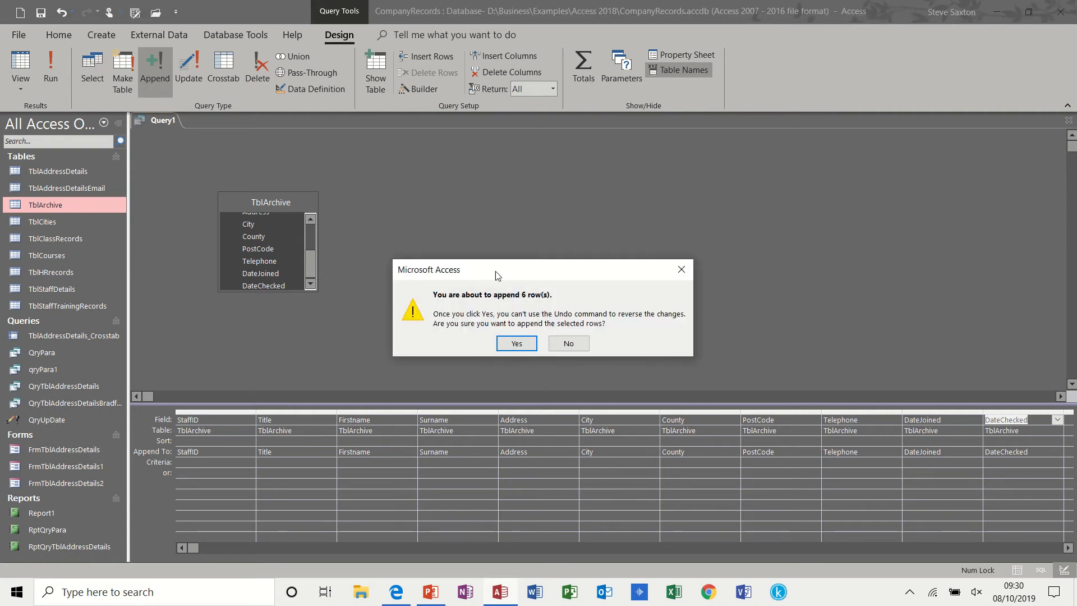
{"action": "left_click", "coordinate": [514, 342]}
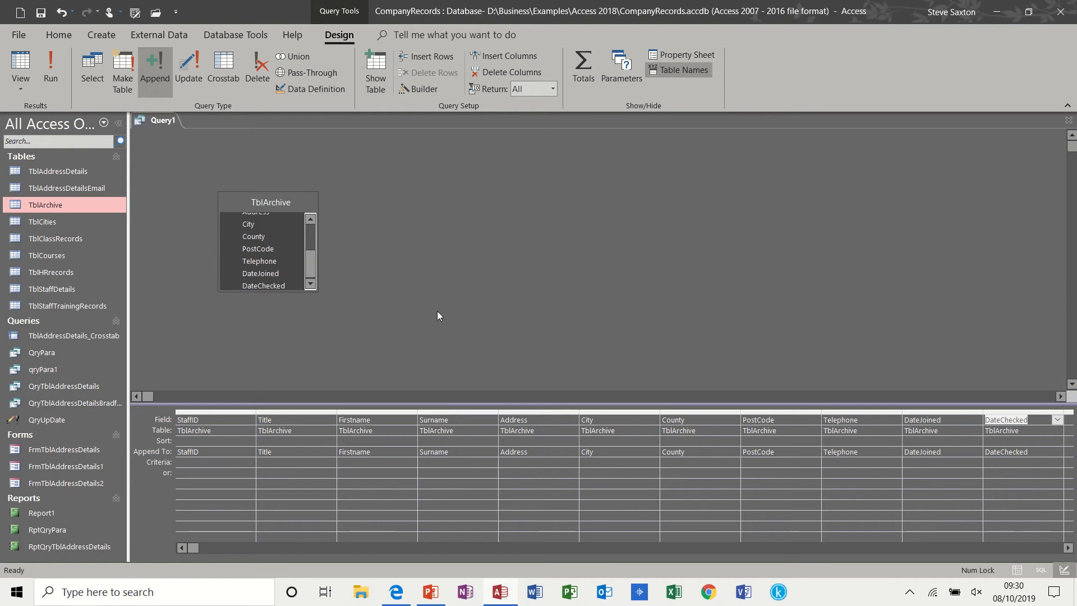
{"action": "double_click", "coordinate": [56, 171]}
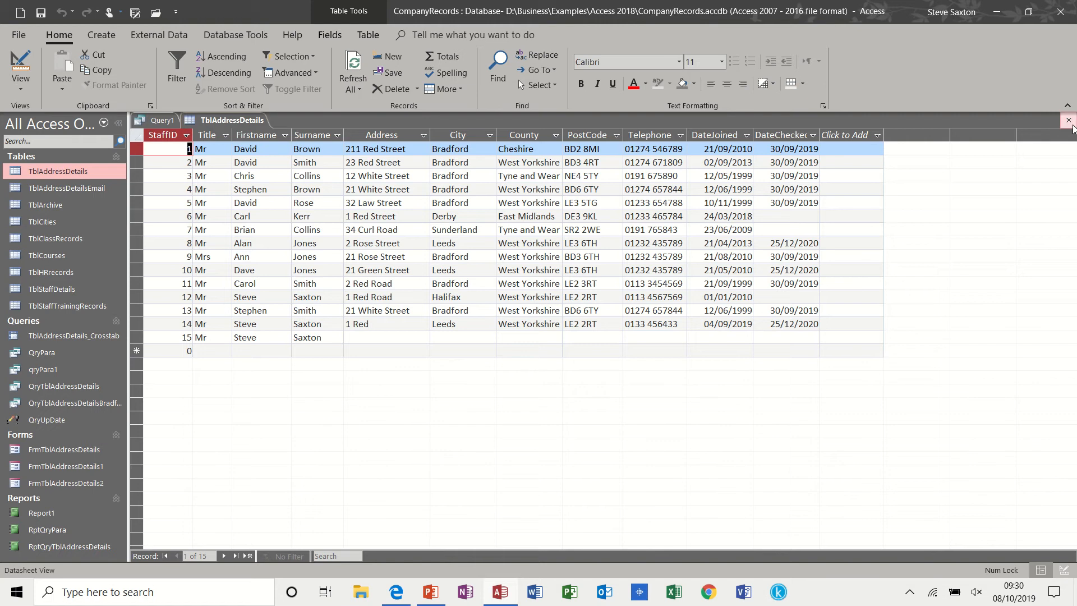
{"action": "left_click", "coordinate": [1068, 120]}
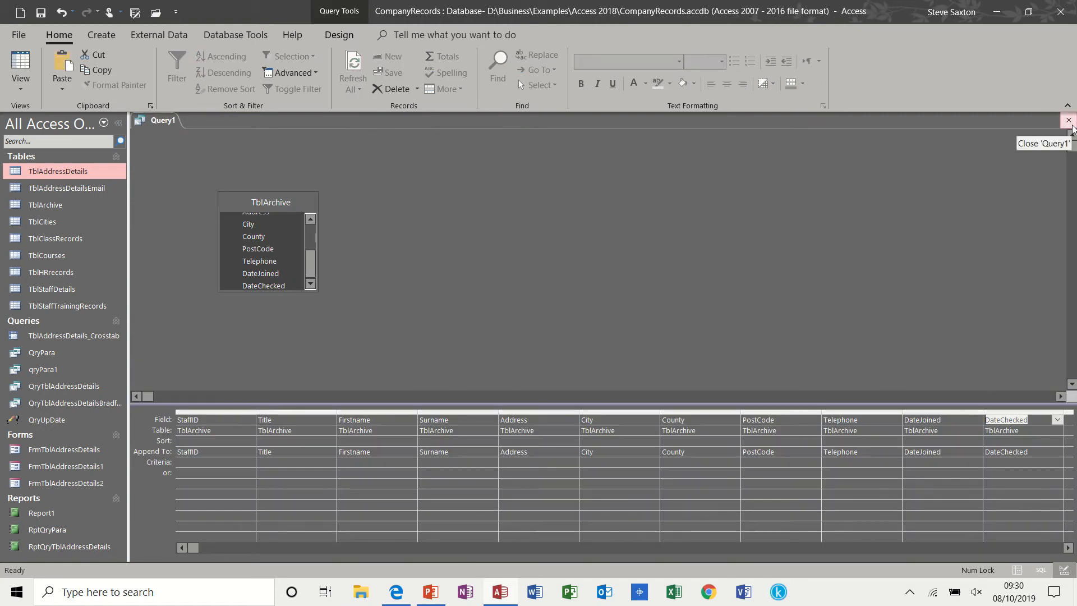
Close the append query without saving its design and start a new design-view query based on TblAddressDetails
{"action": "left_click", "coordinate": [1070, 124]}
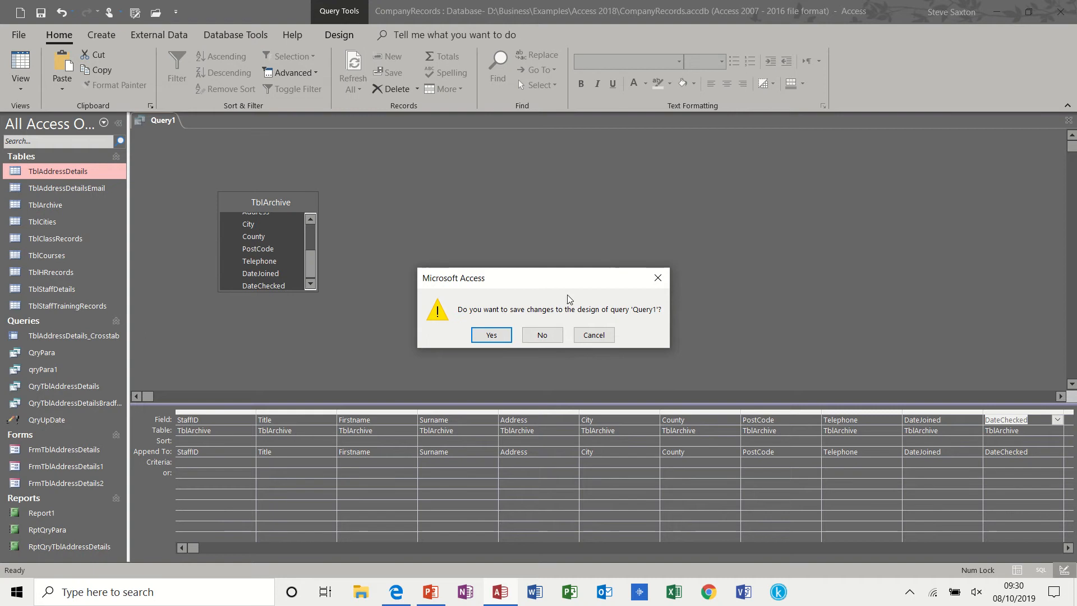
{"action": "left_click", "coordinate": [542, 334]}
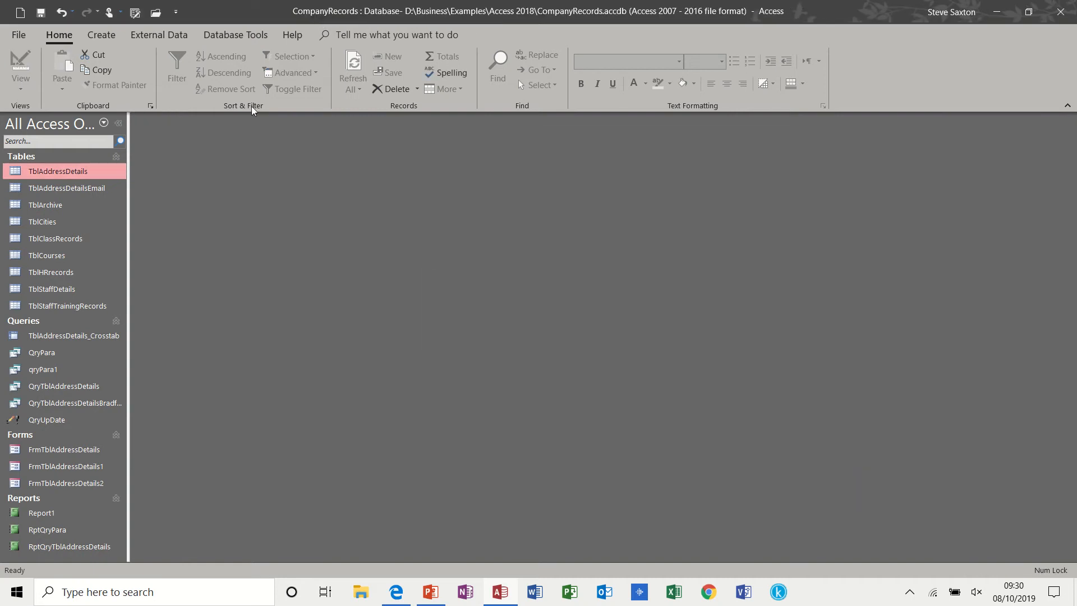
{"action": "left_click", "coordinate": [108, 36]}
{"action": "left_click", "coordinate": [229, 68]}
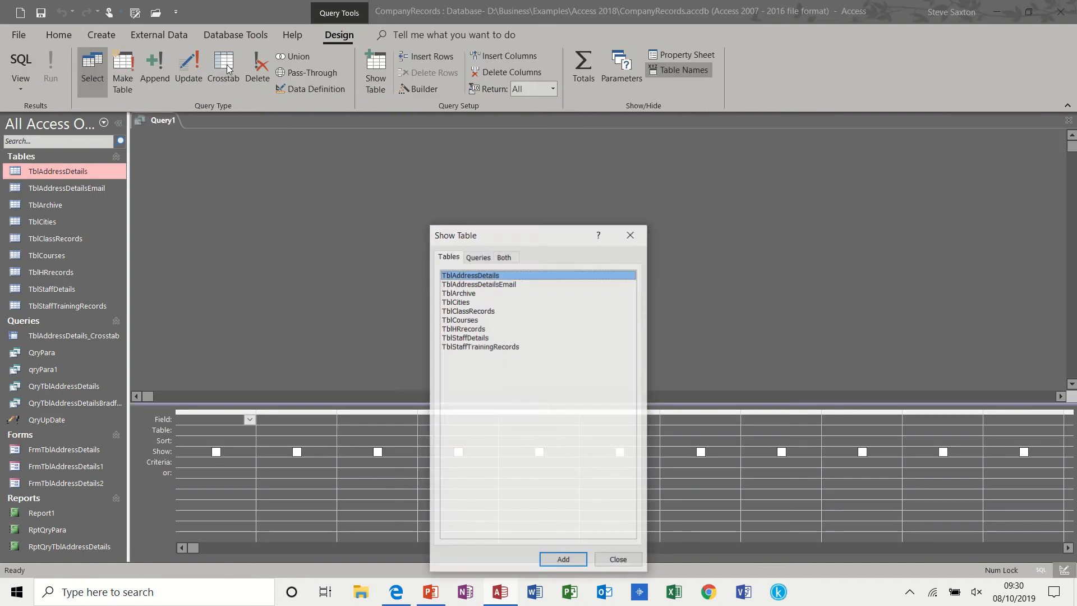
{"action": "double_click", "coordinate": [457, 274]}
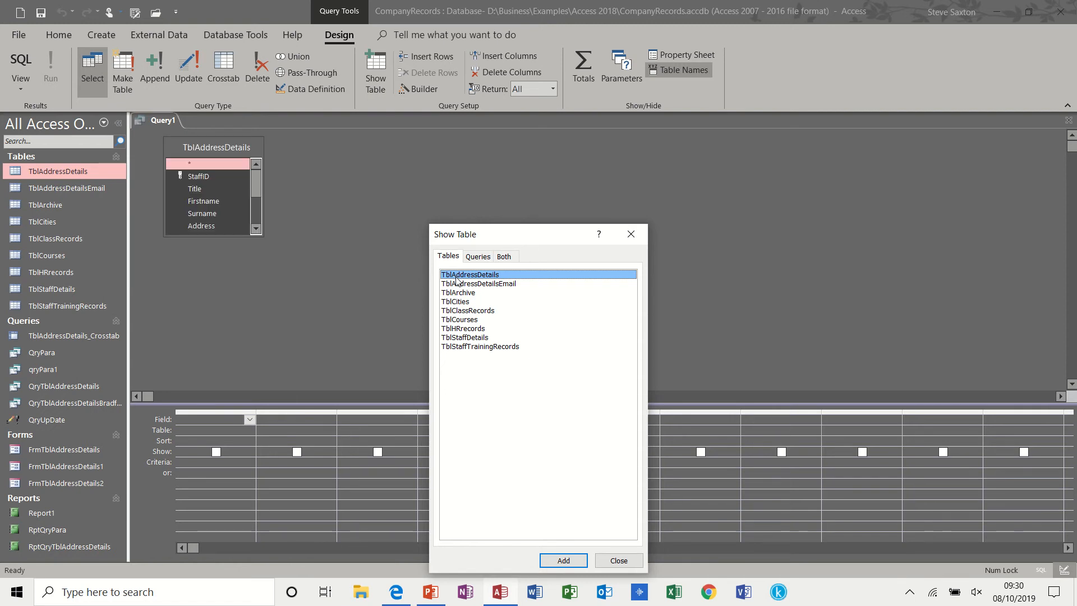
{"action": "left_click", "coordinate": [617, 560]}
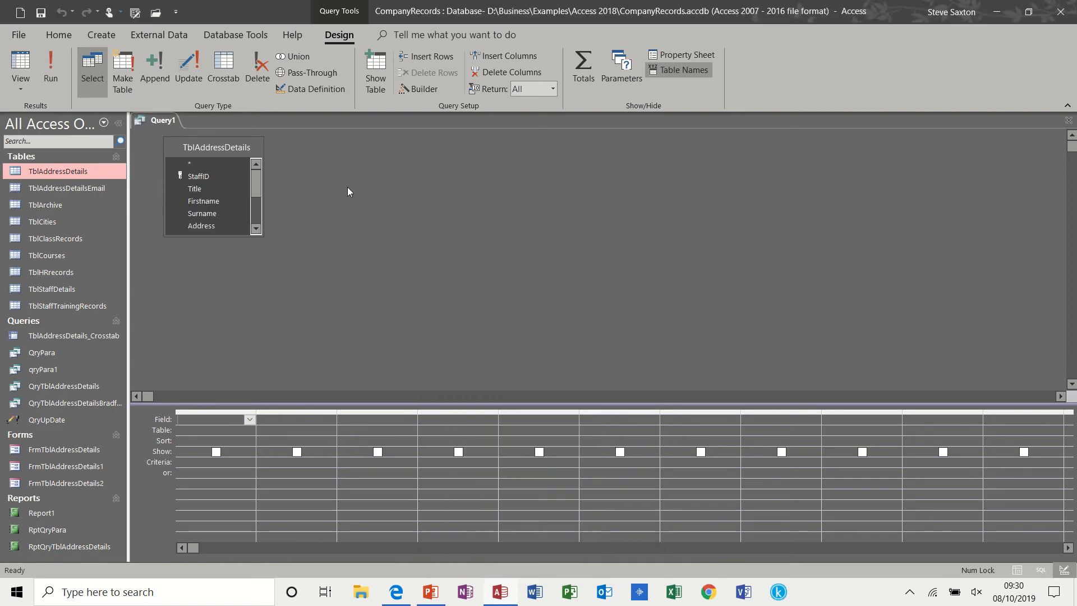
Place all TblAddressDetails fields in the query grid and set the City criterion to Leeds
{"action": "double_click", "coordinate": [230, 148]}
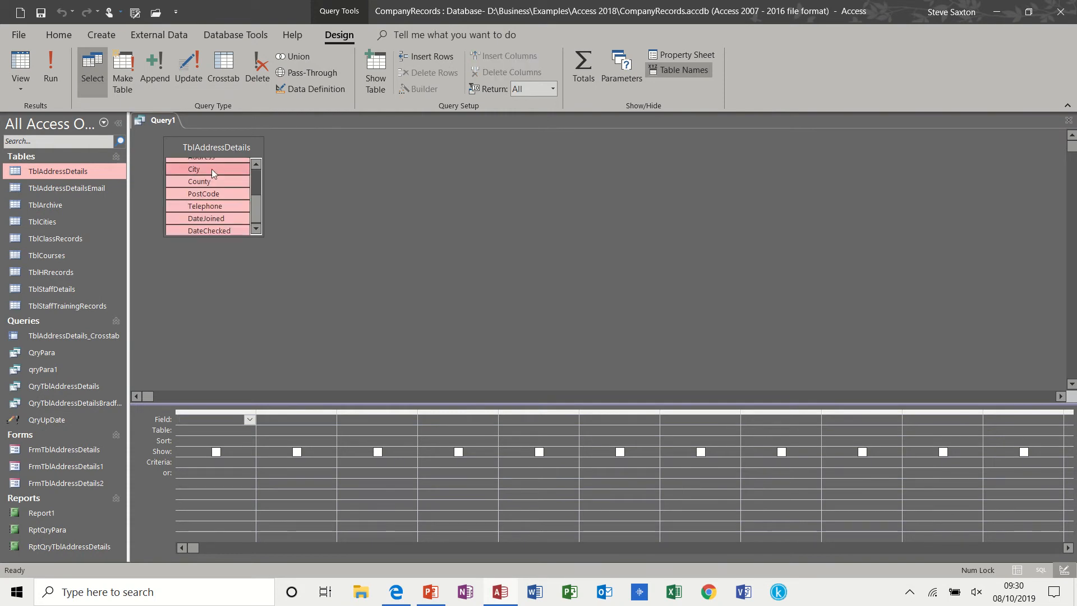
{"action": "left_click_drag", "start_coordinate": [211, 169], "coordinate": [223, 436]}
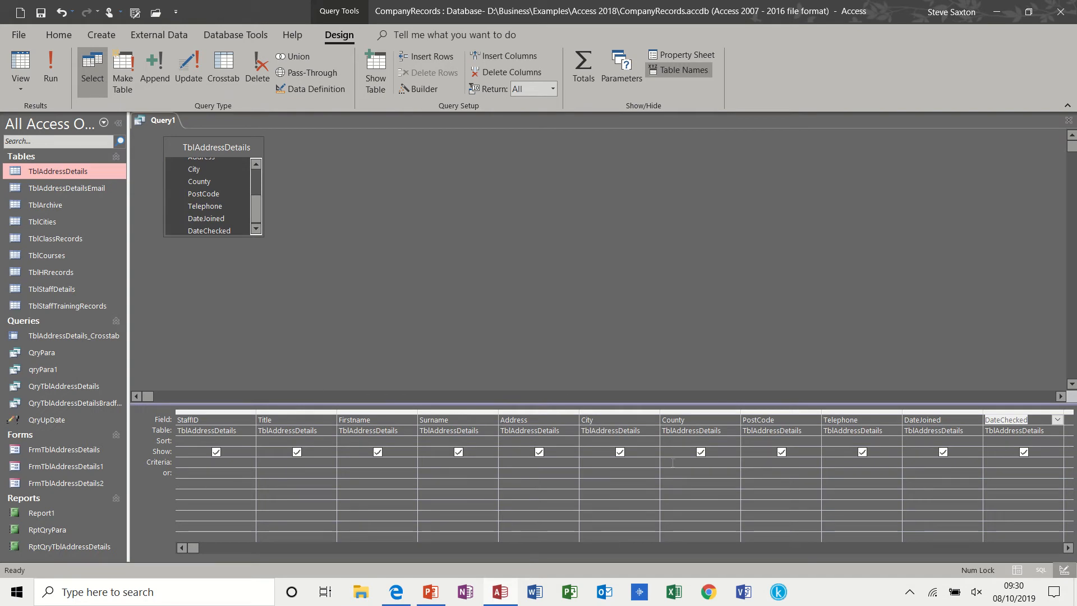
{"action": "left_click", "coordinate": [632, 458]}
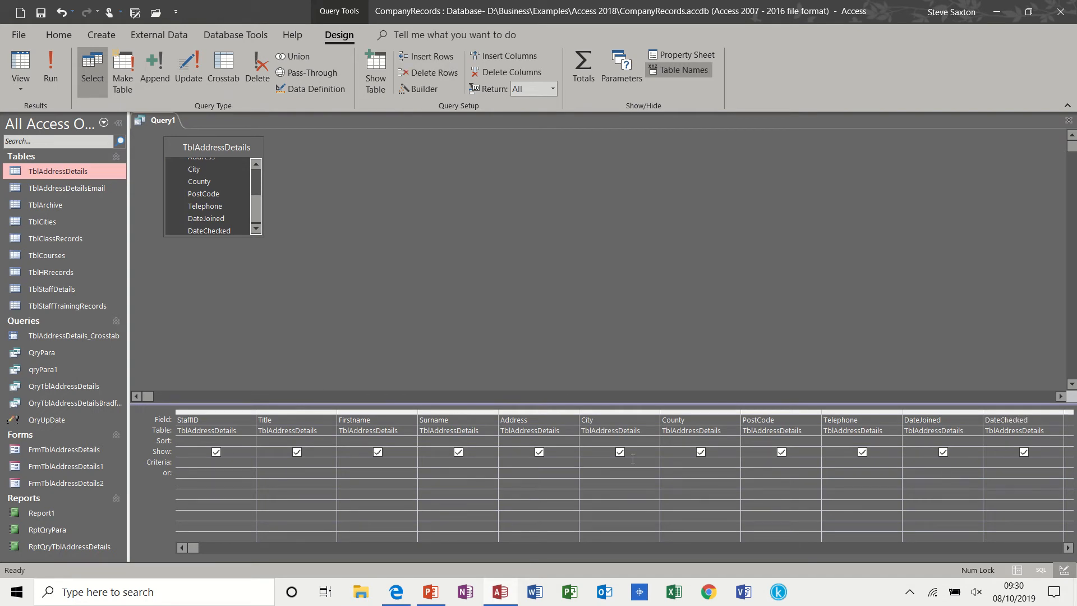
{"action": "type", "text": "Leeds"}
Test-run the query, return to its design, and save it as QryConcatenate before closing it
{"action": "left_click", "coordinate": [50, 60]}
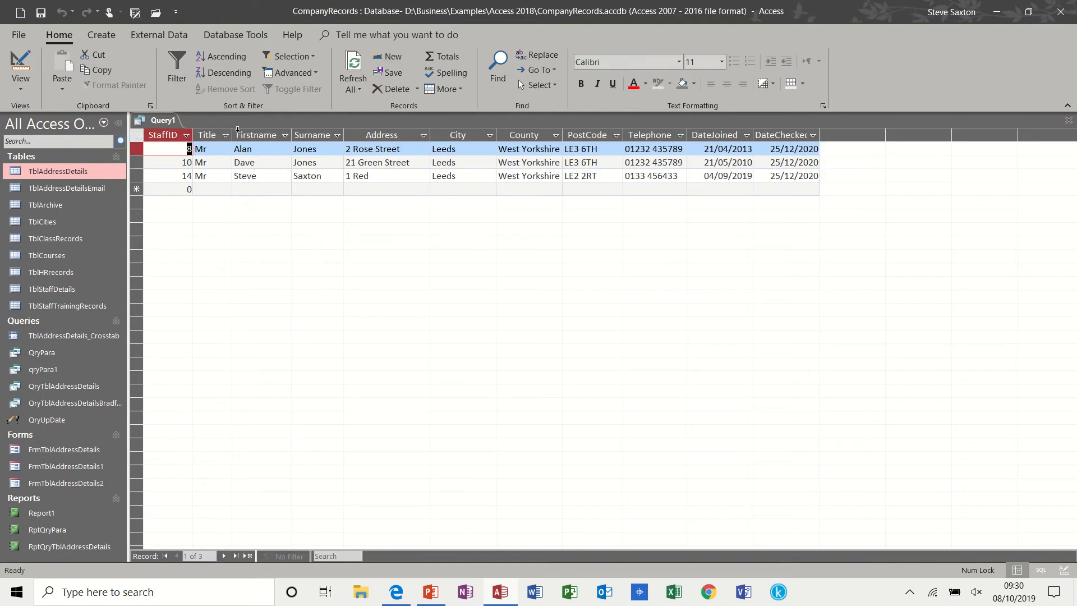
{"action": "left_click", "coordinate": [19, 62]}
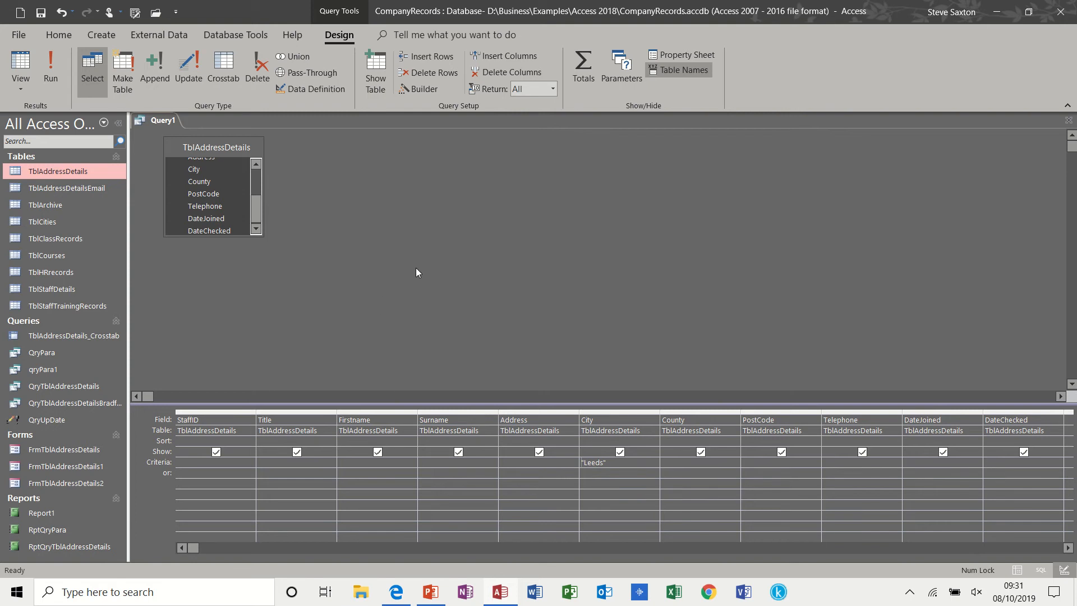
{"action": "key", "text": "ctrl+s"}
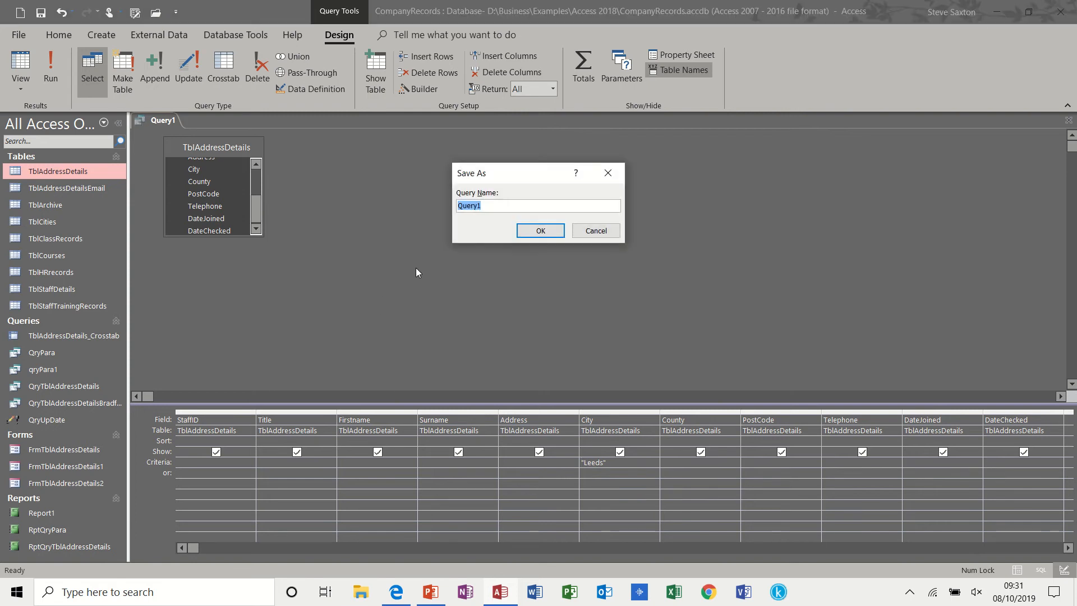
{"action": "type", "text": "QryConcatenate"}
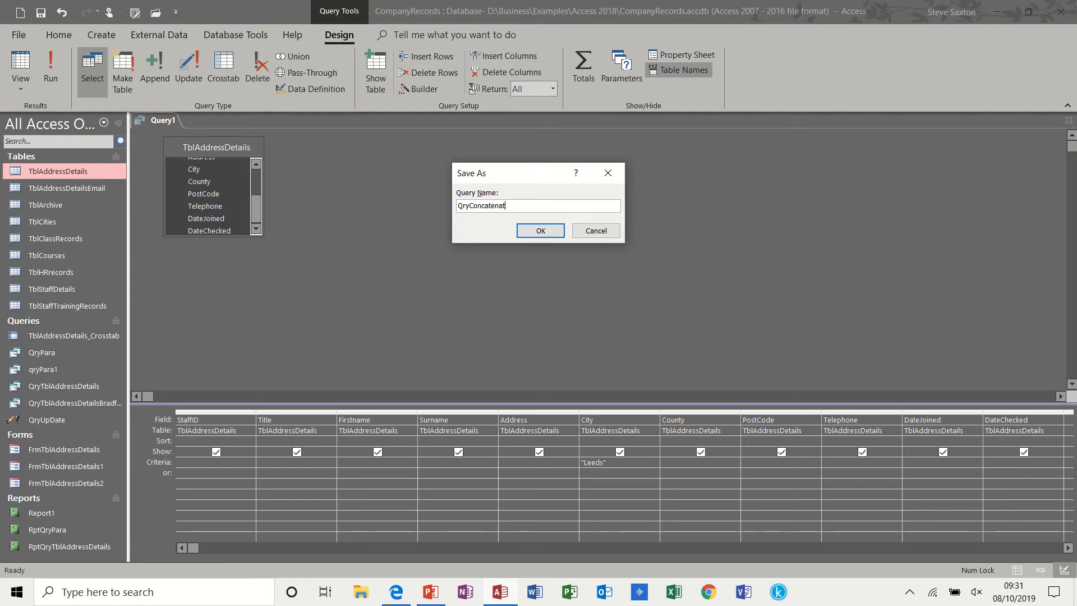
{"action": "left_click", "coordinate": [536, 234]}
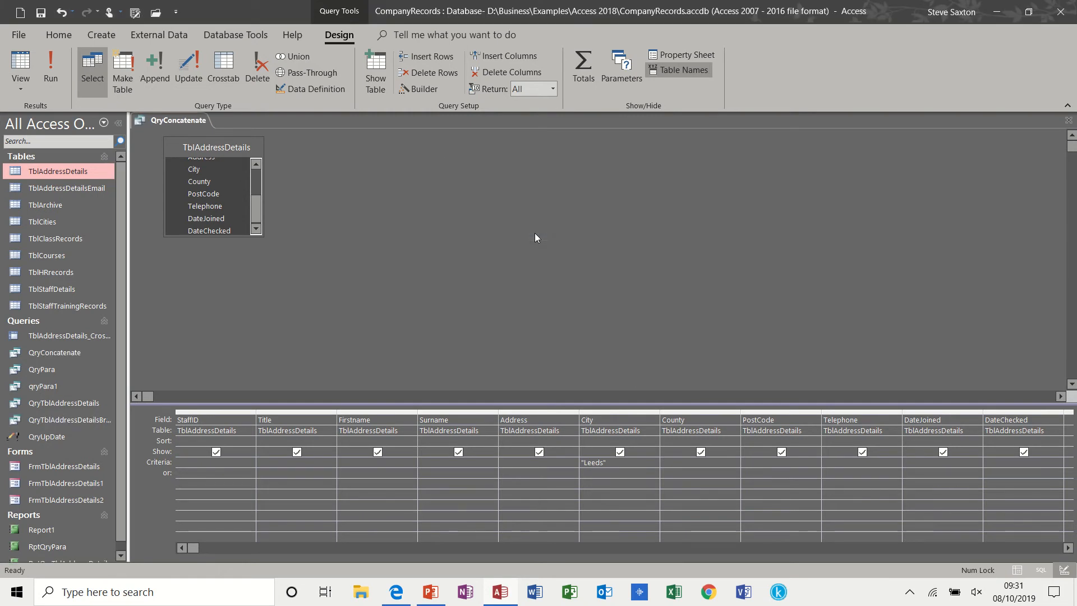
{"action": "left_click", "coordinate": [1069, 120]}
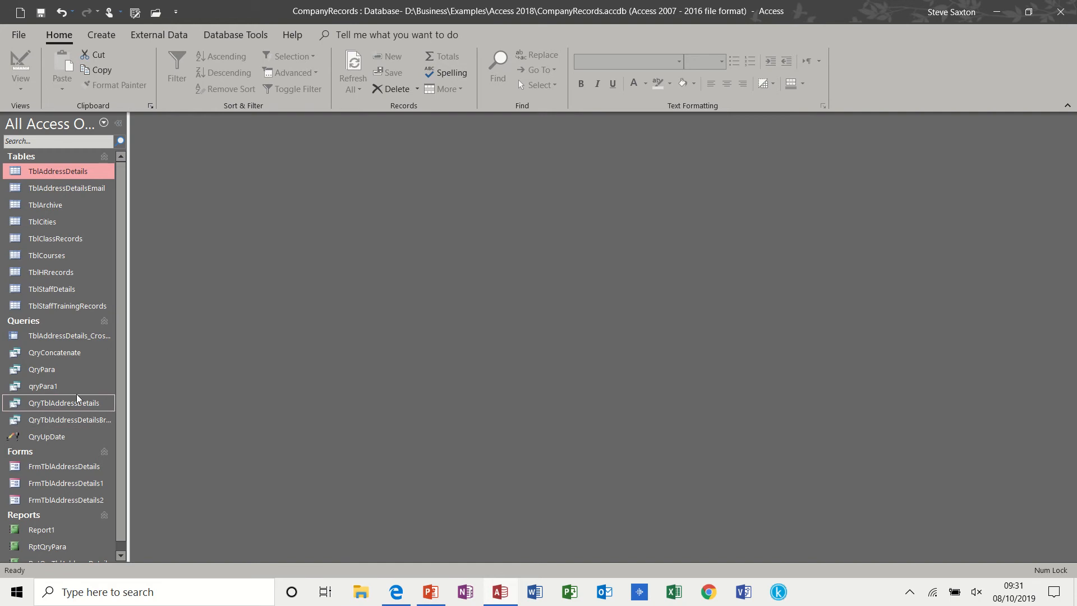
Create a blank report in design view and set its record source to QryConcatenate
{"action": "left_click", "coordinate": [69, 354]}
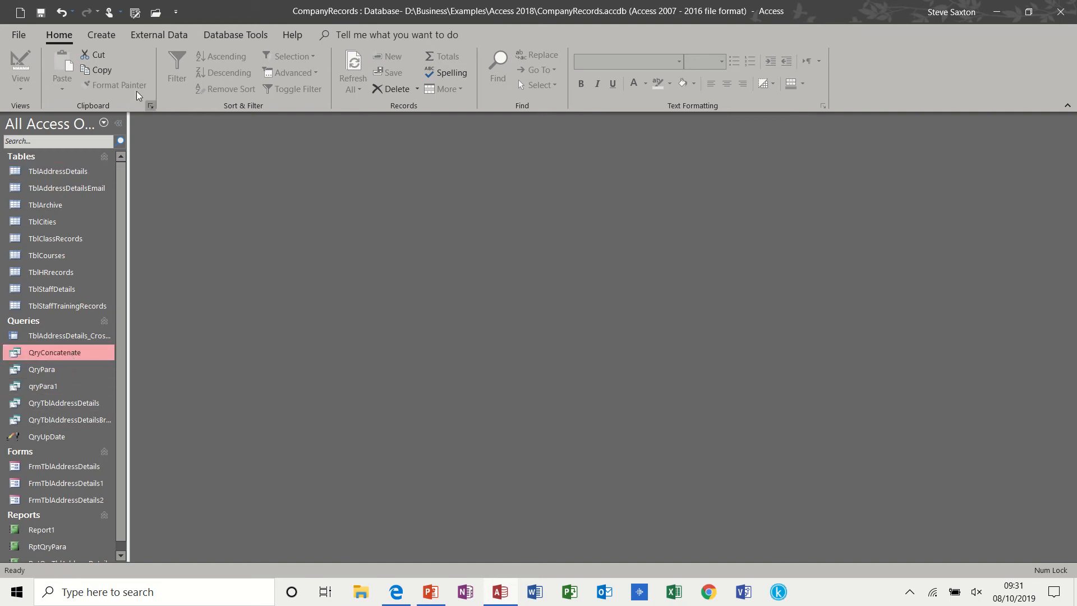
{"action": "left_click", "coordinate": [102, 36]}
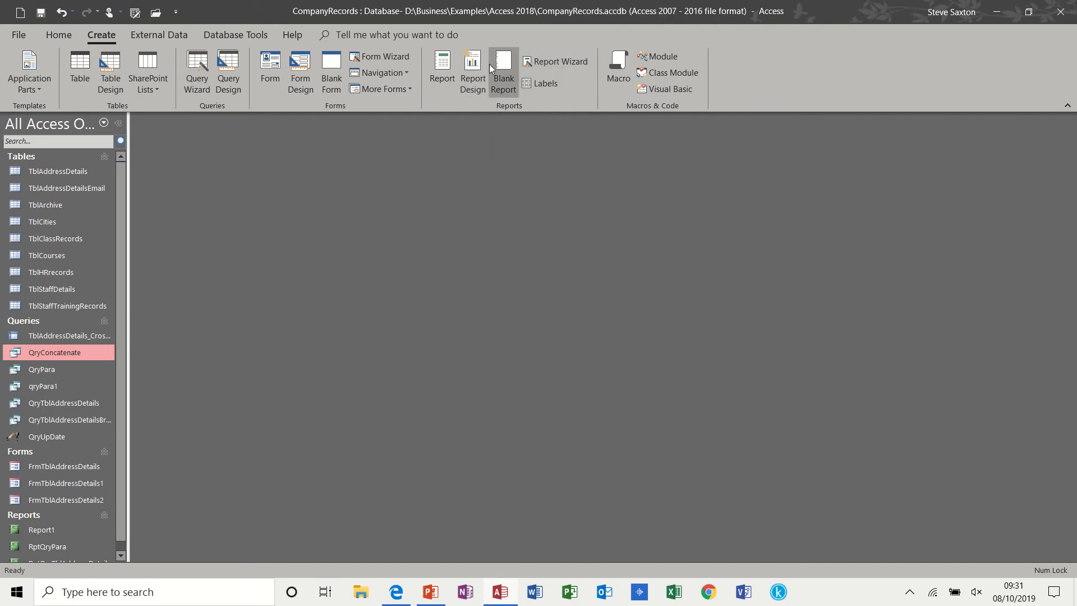
{"action": "left_click", "coordinate": [474, 70]}
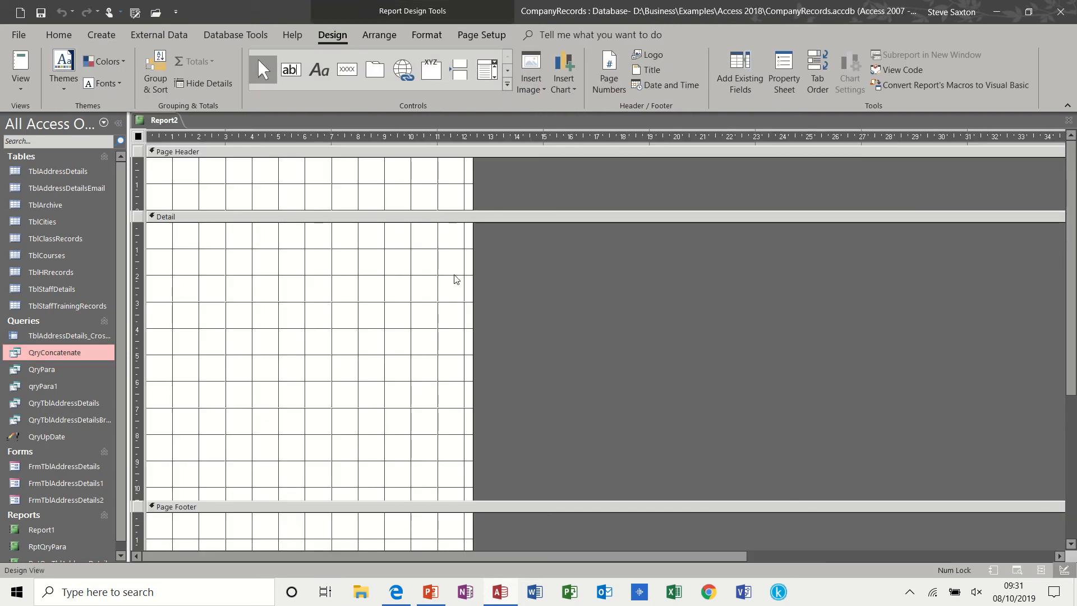
{"action": "left_click", "coordinate": [783, 75]}
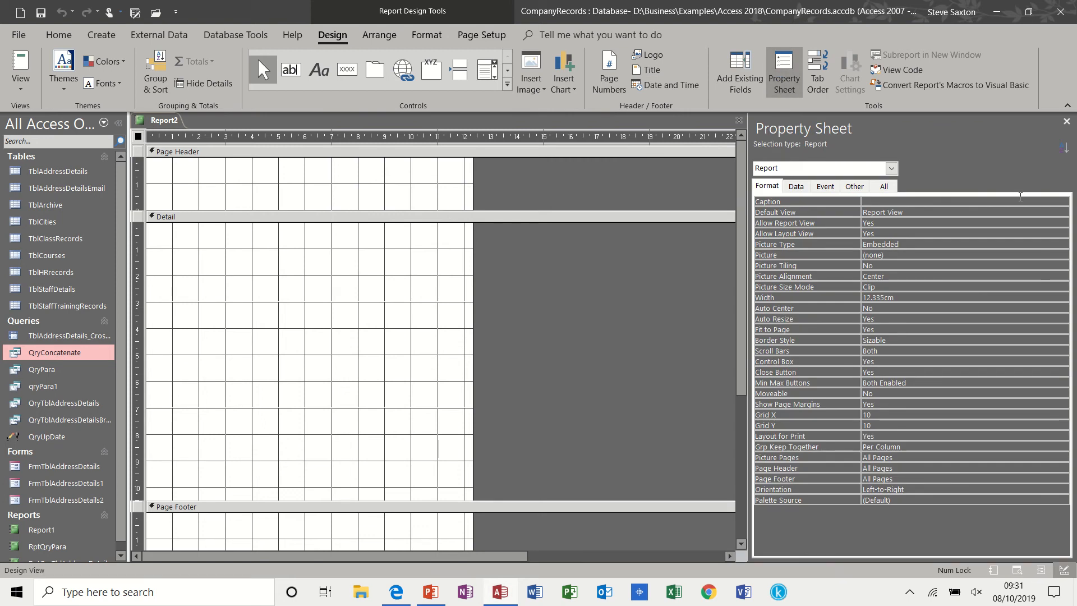
{"action": "left_click", "coordinate": [797, 186]}
{"action": "left_click", "coordinate": [961, 202]}
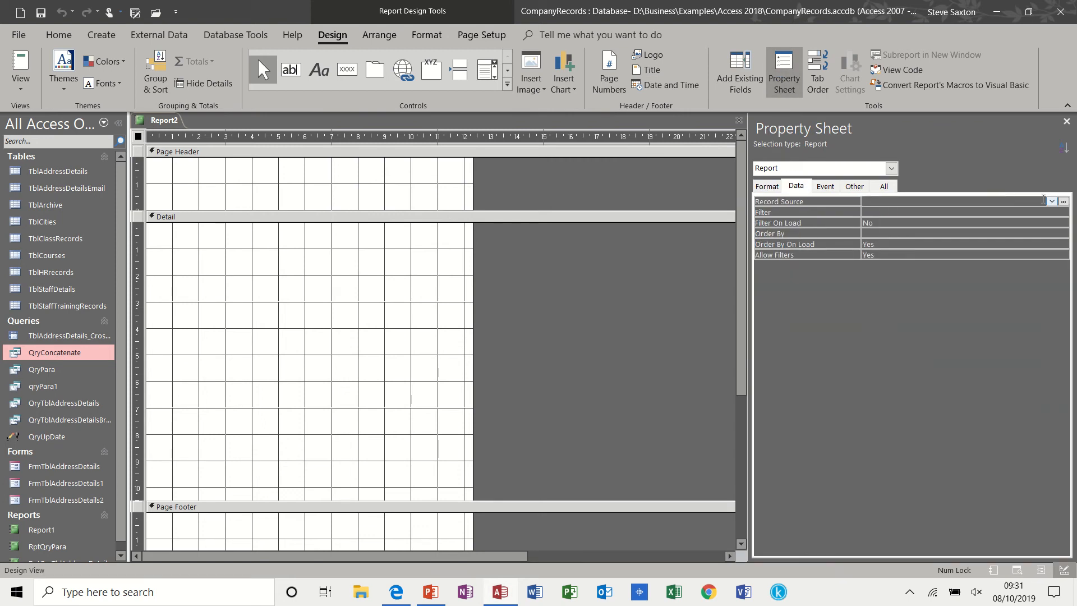
{"action": "left_click", "coordinate": [1052, 201]}
{"action": "left_click", "coordinate": [897, 212]}
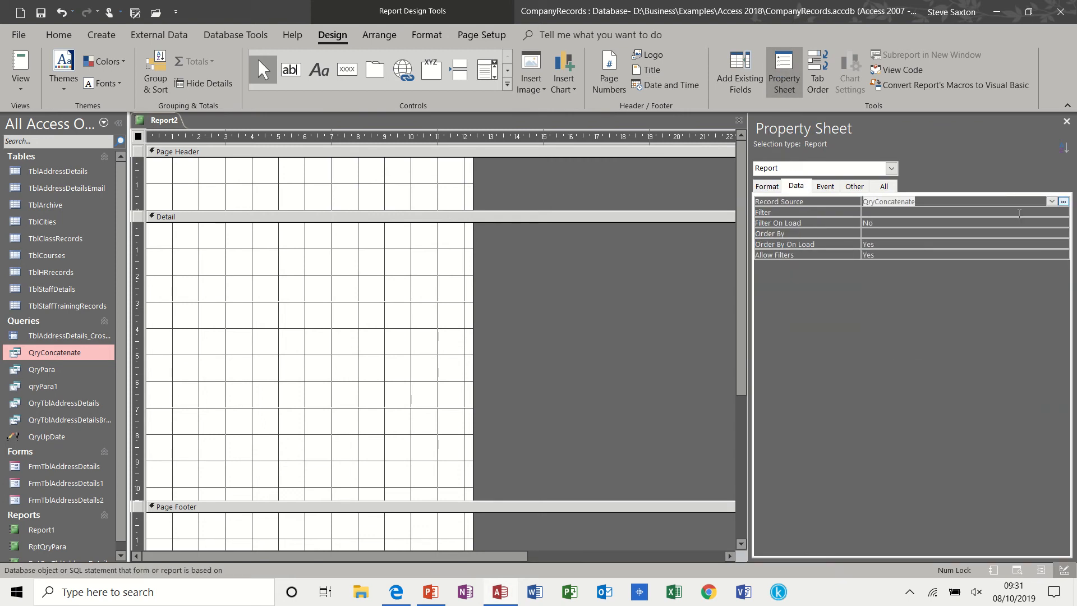
Place the Title, Firstname and Surname fields side by side in the report's Detail section
{"action": "left_click", "coordinate": [740, 76]}
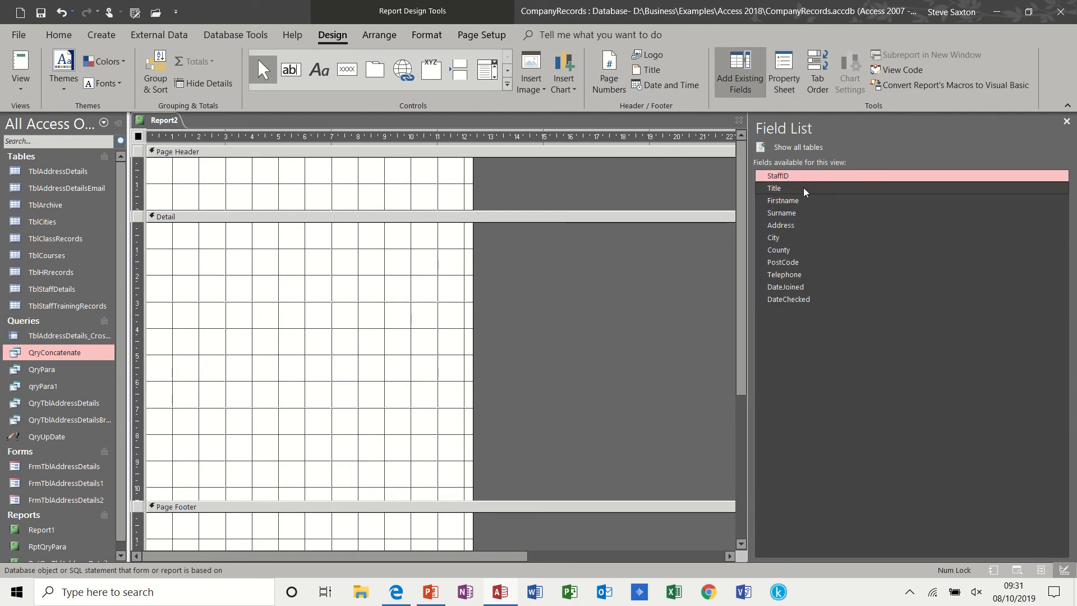
{"action": "left_click_drag", "start_coordinate": [804, 192], "coordinate": [193, 236]}
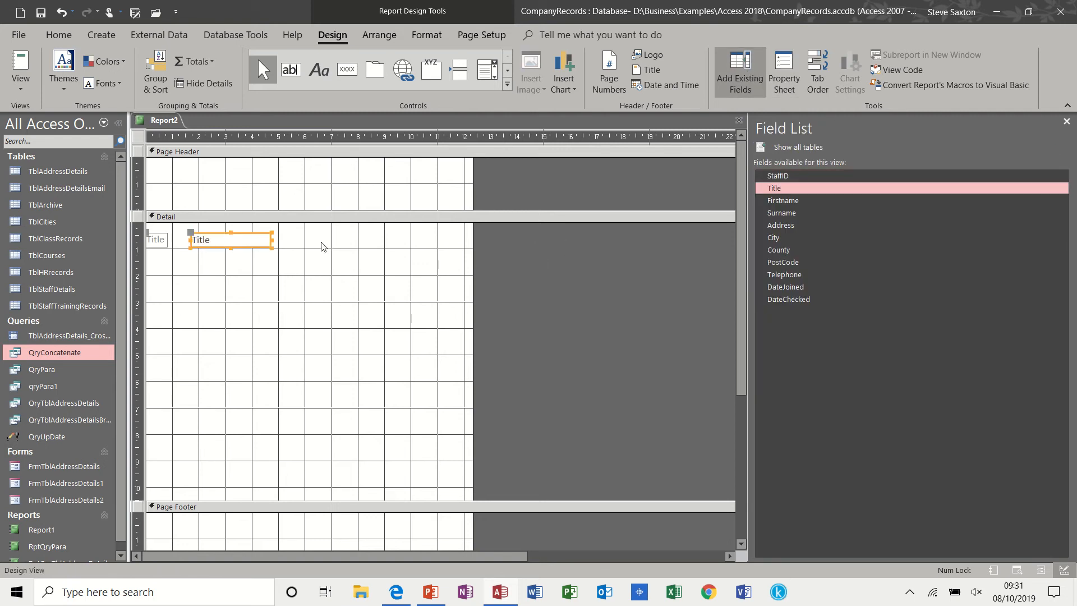
{"action": "left_click_drag", "start_coordinate": [783, 201], "coordinate": [351, 242]}
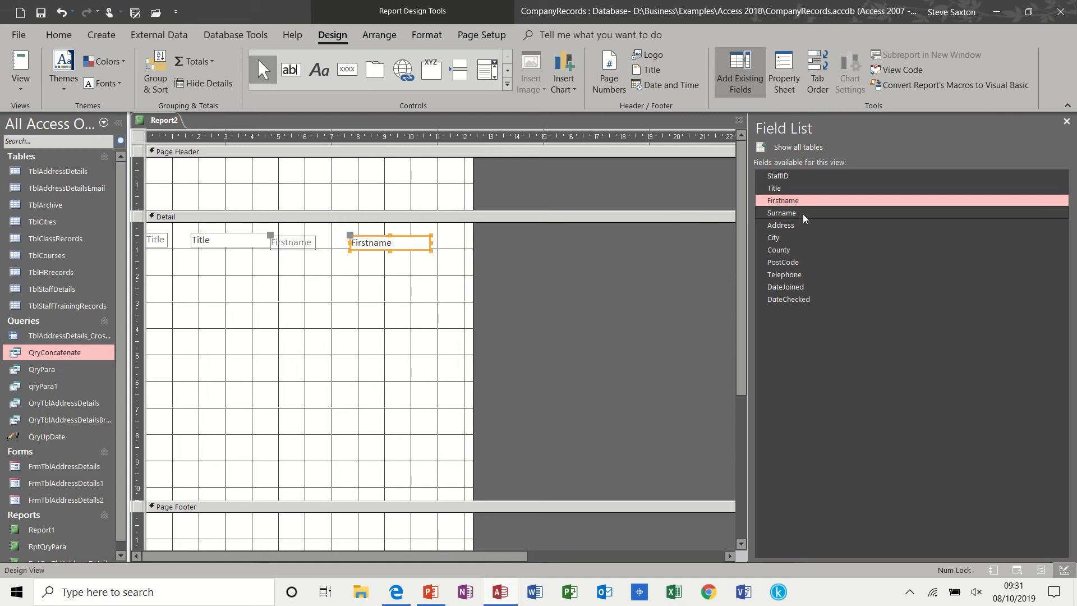
{"action": "left_click_drag", "start_coordinate": [803, 217], "coordinate": [510, 246]}
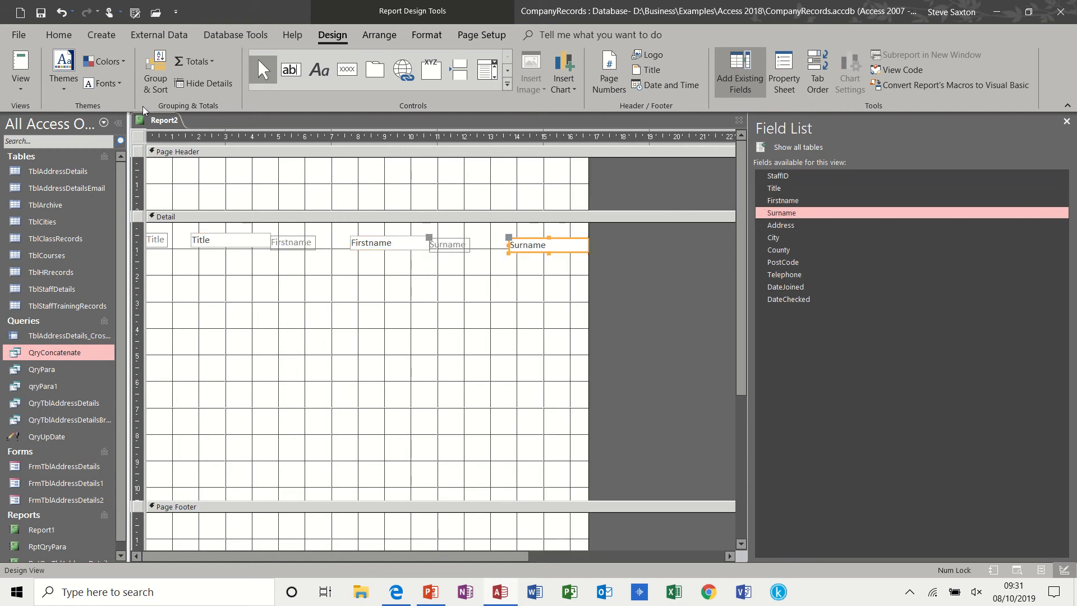
Preview the report with its separate name fields and close it without saving
{"action": "left_click", "coordinate": [33, 61]}
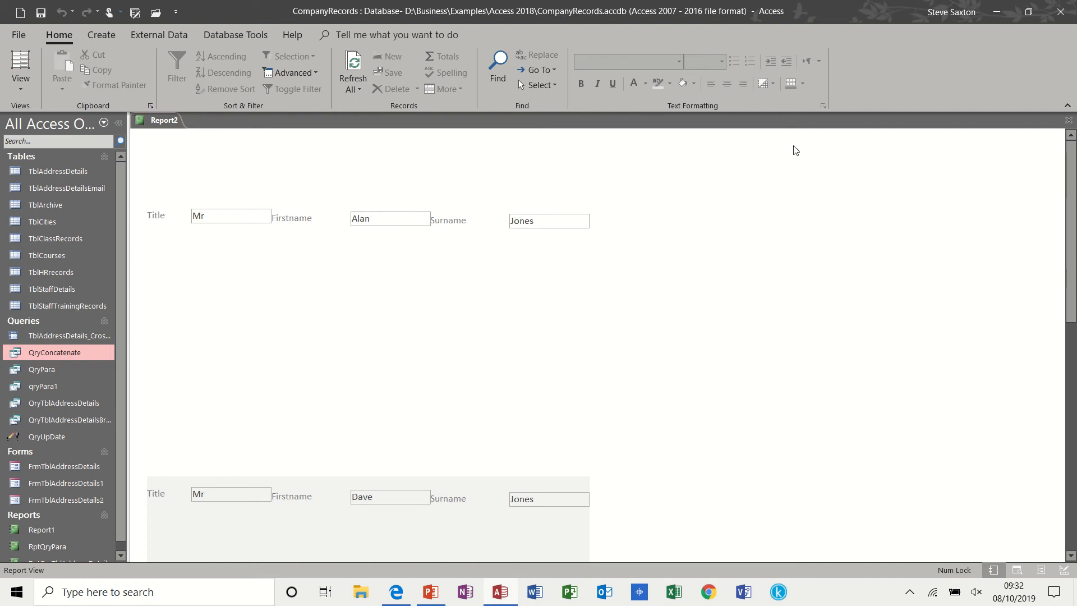
{"action": "left_click", "coordinate": [1068, 120]}
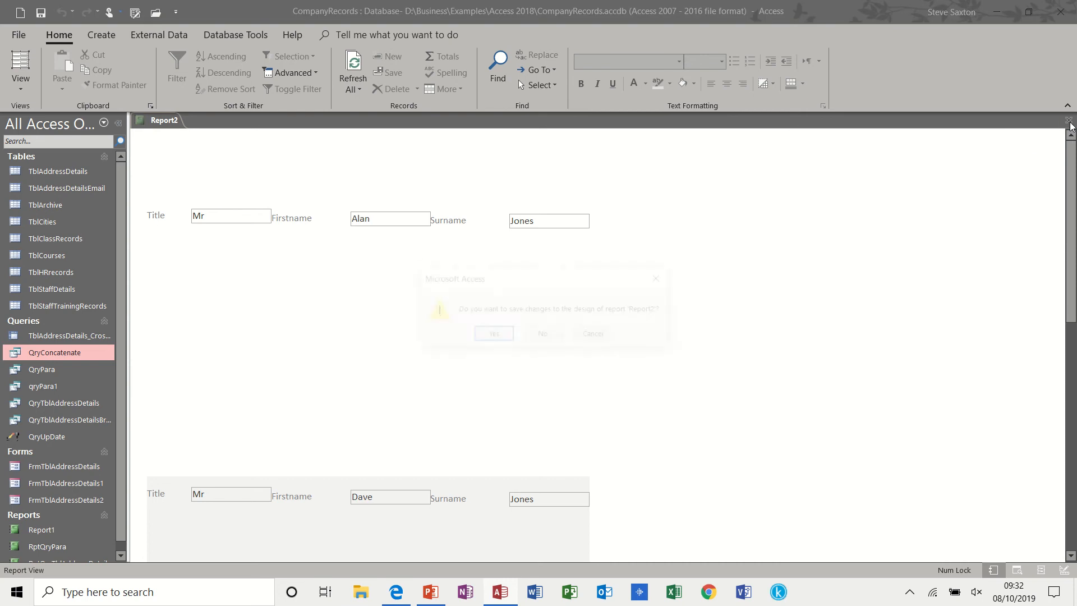
{"action": "left_click", "coordinate": [549, 338]}
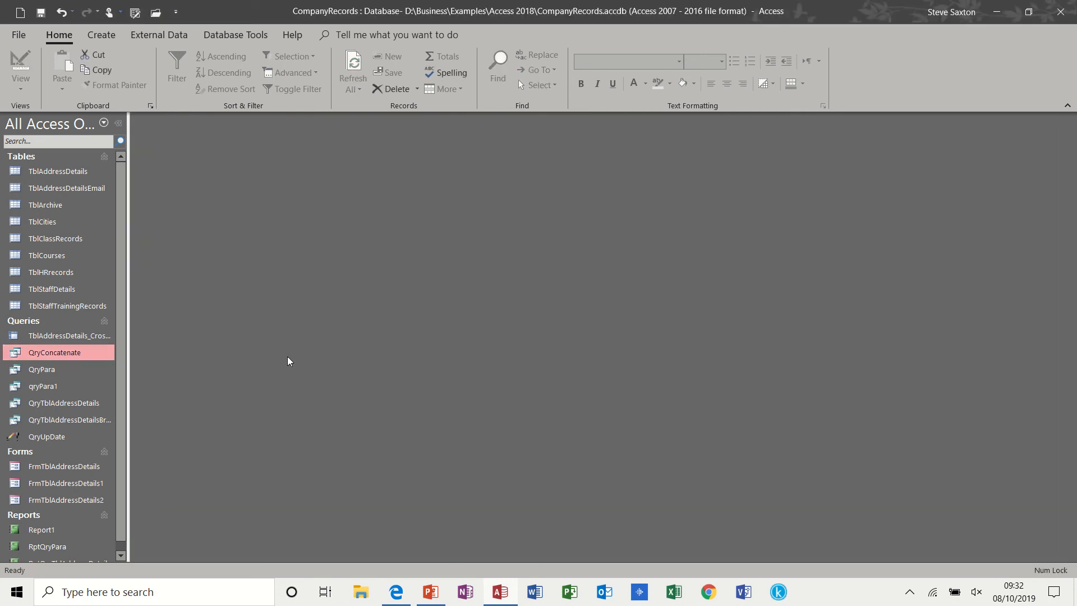
Open QryConcatenate in design view and delete all field columns from its grid
{"action": "right_click", "coordinate": [63, 351]}
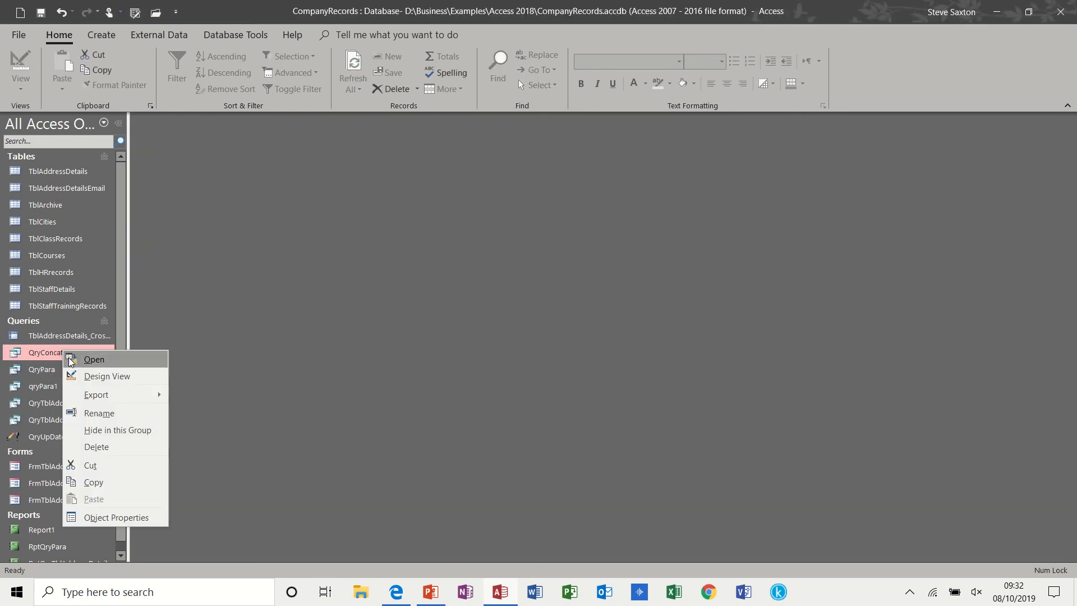
{"action": "left_click", "coordinate": [87, 380]}
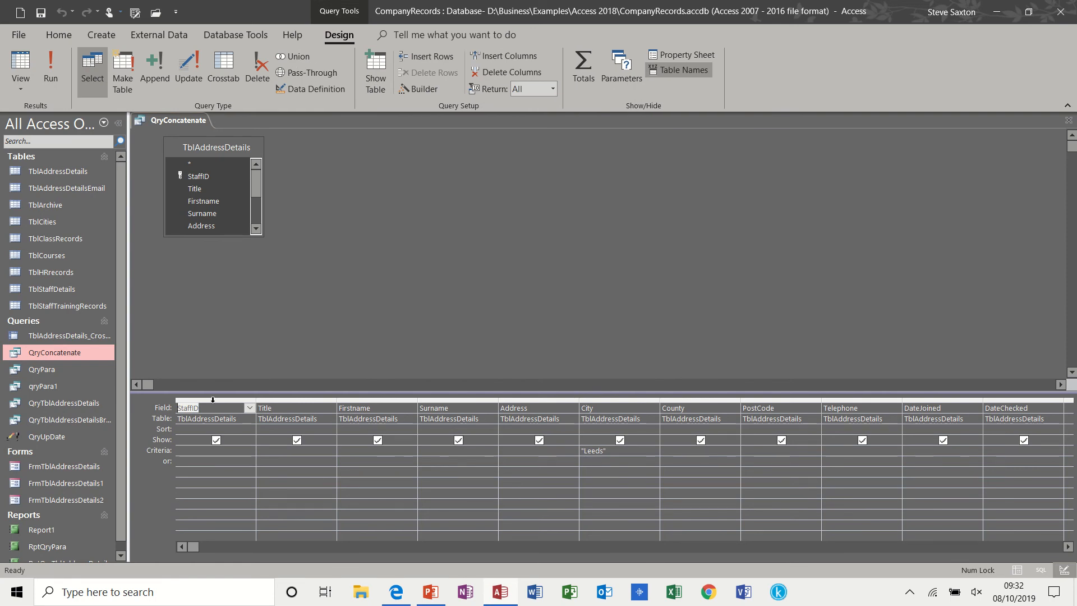
{"action": "left_click_drag", "start_coordinate": [212, 400], "coordinate": [988, 391]}
{"action": "key", "text": "Delete"}
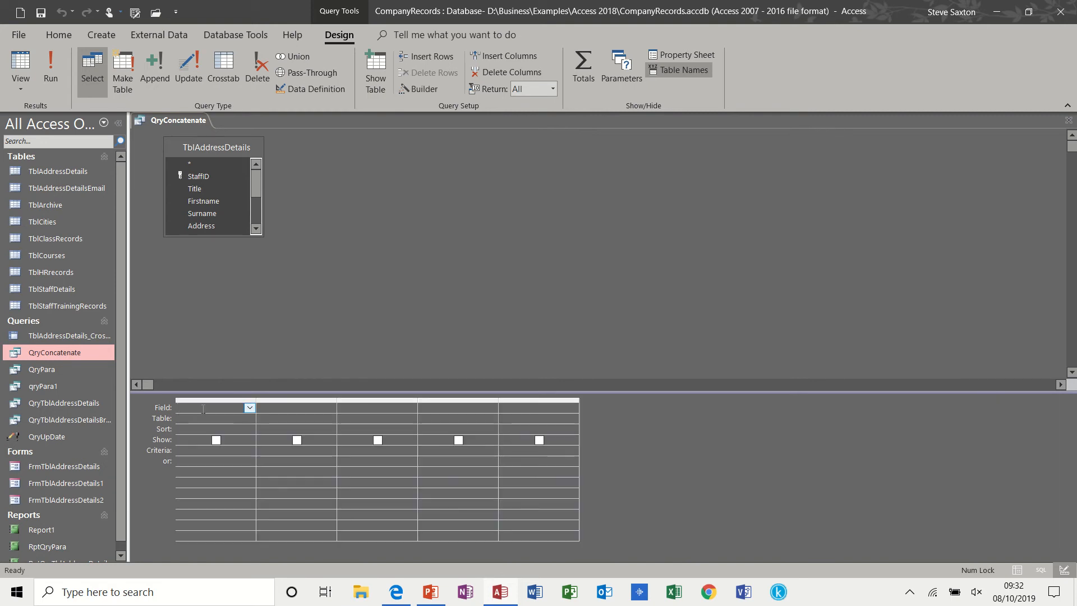
Enter the calculated field Heading:[title]&" "&[firstname]&" "&[surname] in the first grid column, using the Zoom box
{"action": "key", "text": "ctrl+F2"}
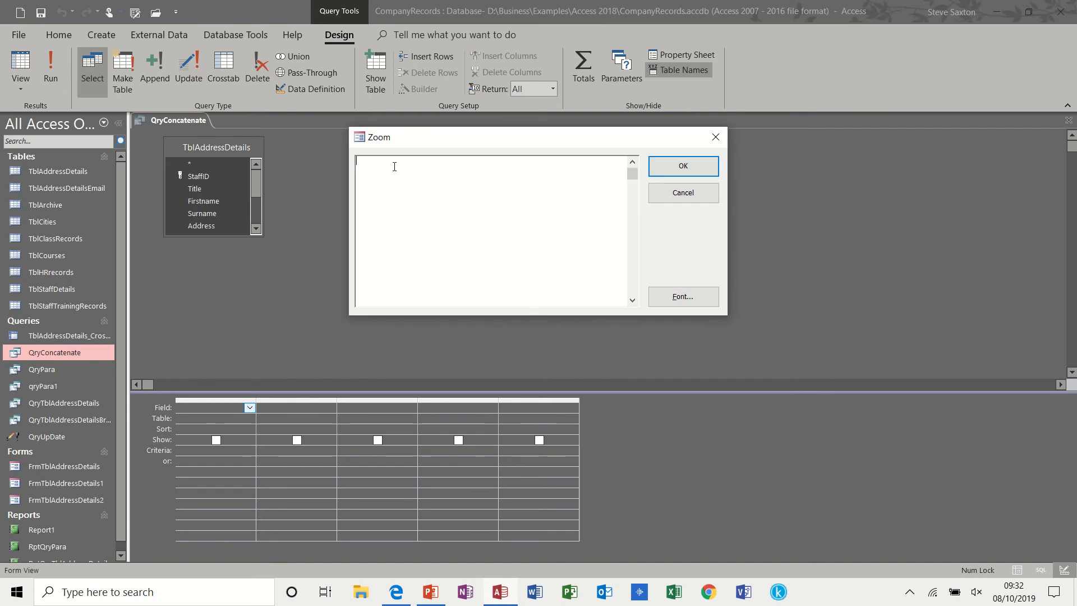
{"action": "type", "text": "He"}
{"action": "type", "text": "["}
{"action": "type", "text": "\" \""}
{"action": "type", "text": "&[firstname]&\" \"&"}
{"action": "type", "text": "[sur"}
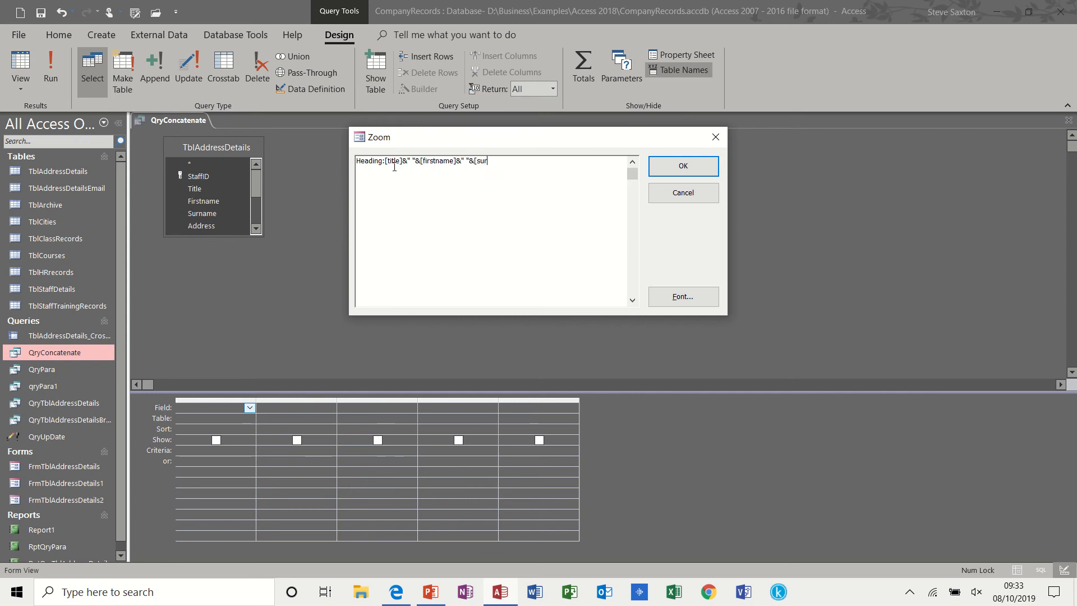
{"action": "type", "text": "name"}
{"action": "left_click", "coordinate": [651, 168]}
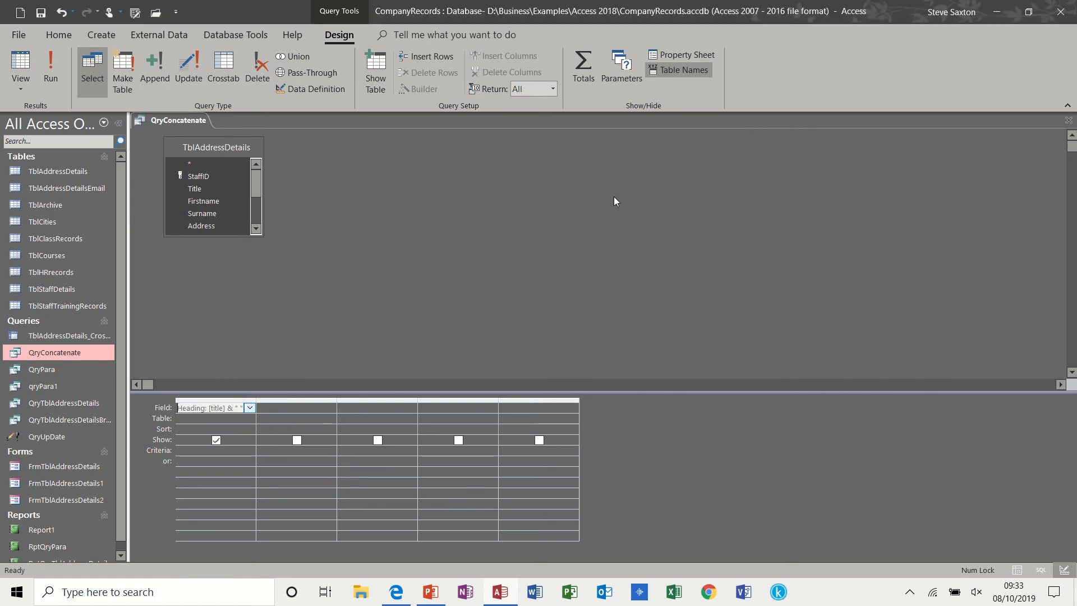
Run QryConcatenate, fit the Heading column to its contents, and close the query with its changes saved
{"action": "left_click", "coordinate": [49, 62]}
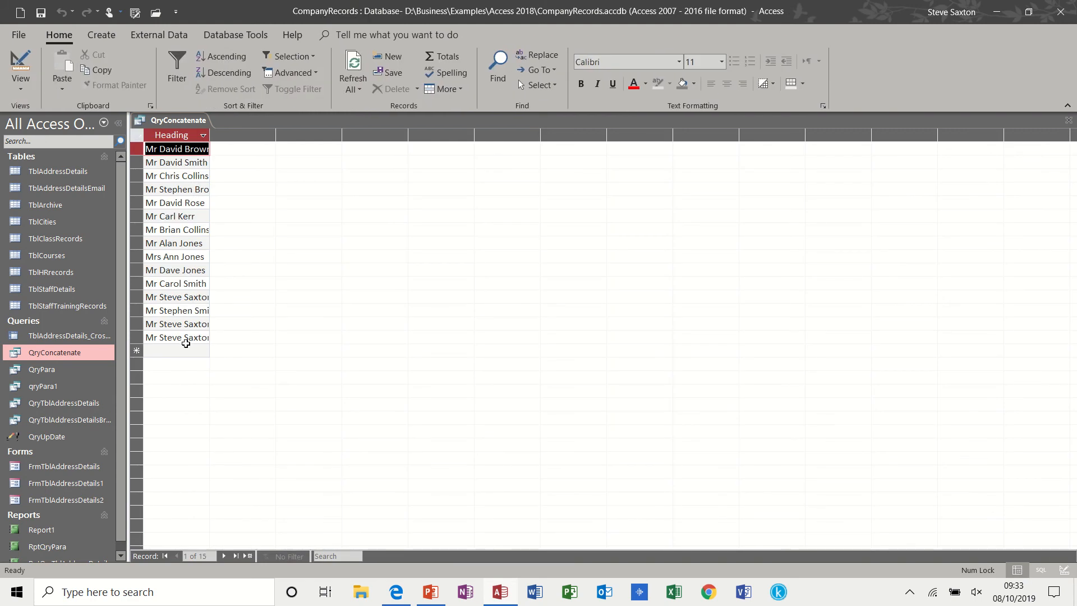
{"action": "double_click", "coordinate": [210, 136]}
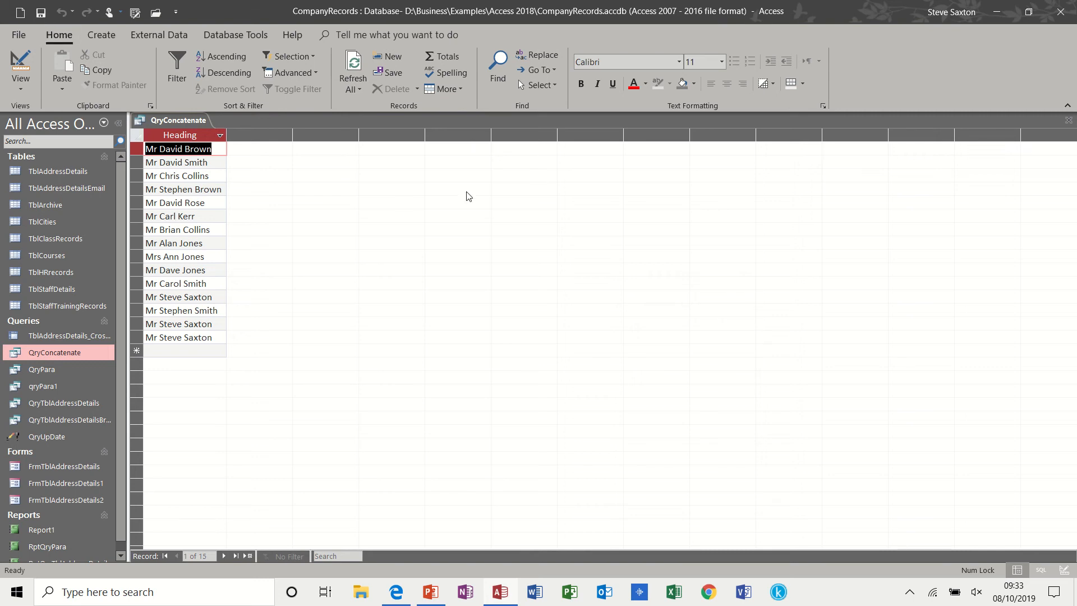
{"action": "left_click", "coordinate": [1069, 120]}
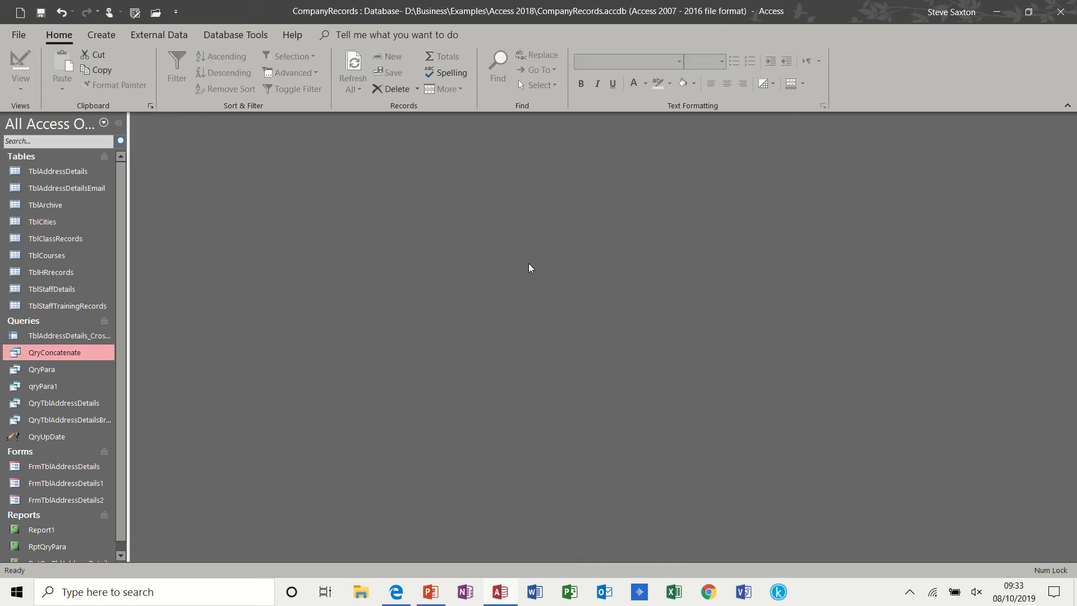
Generate an automatic report from QryConcatenate, view the joined names, and close it without saving
{"action": "left_click", "coordinate": [101, 34]}
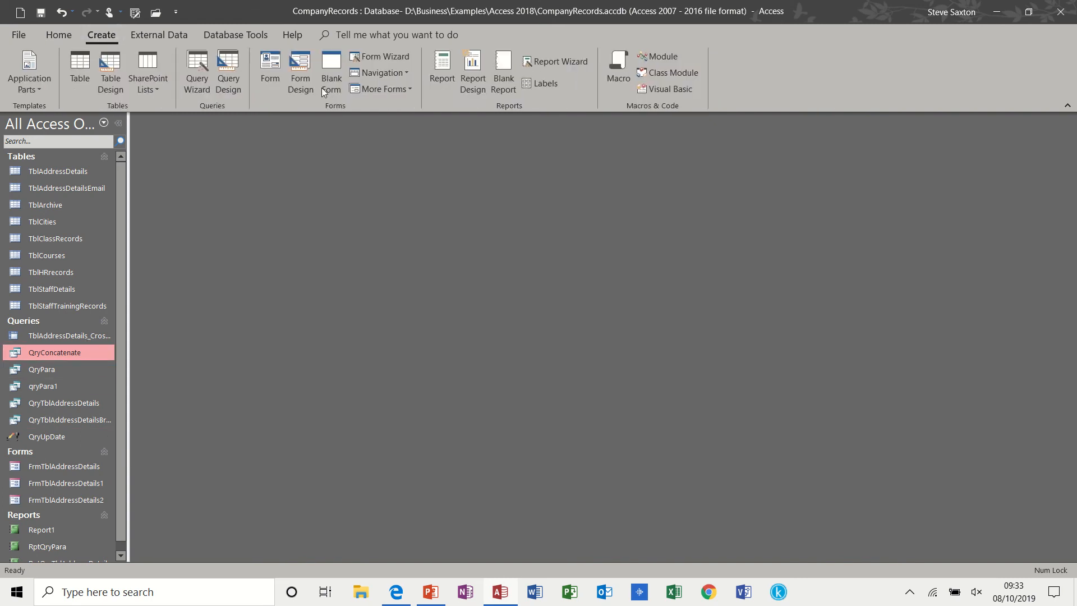
{"action": "left_click", "coordinate": [442, 67]}
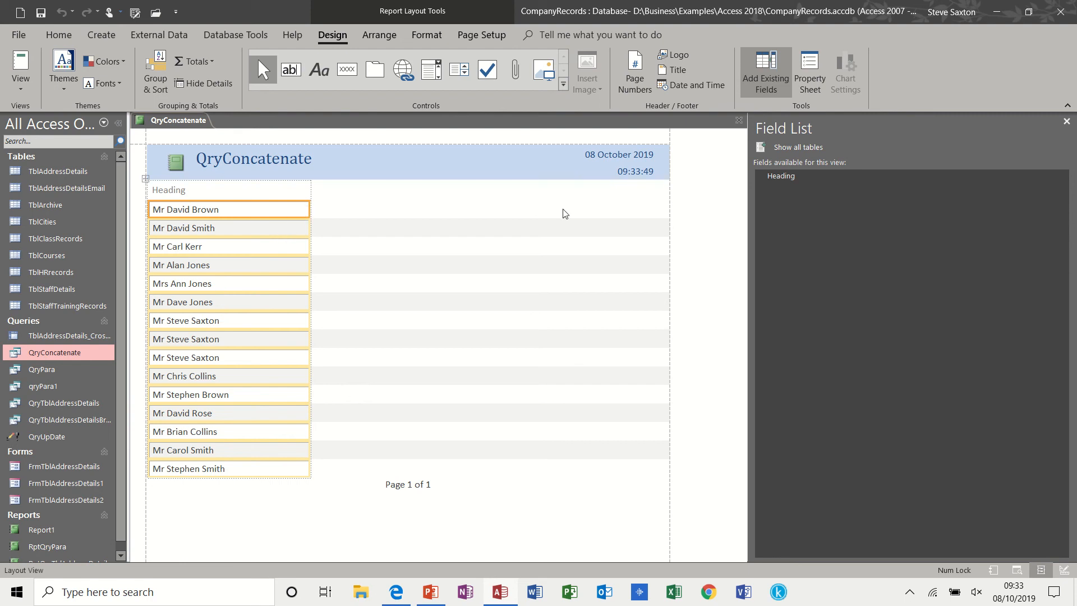
{"action": "left_click", "coordinate": [1066, 121]}
{"action": "left_click", "coordinate": [1069, 121]}
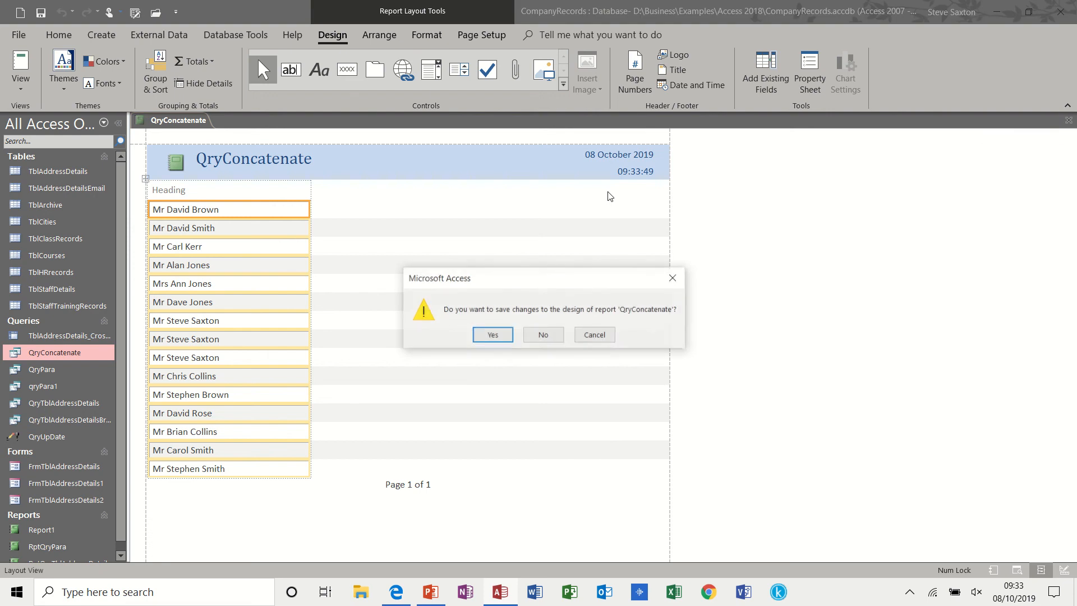
{"action": "left_click", "coordinate": [541, 336]}
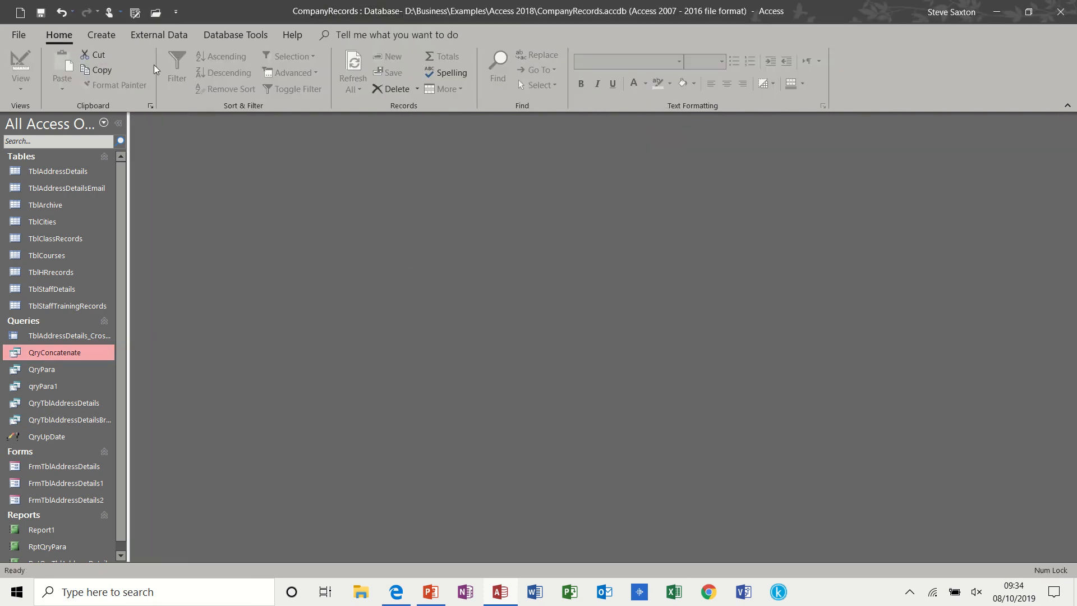
Create a new report in design view and set its record source to QryConcatenate
{"action": "left_click", "coordinate": [101, 35]}
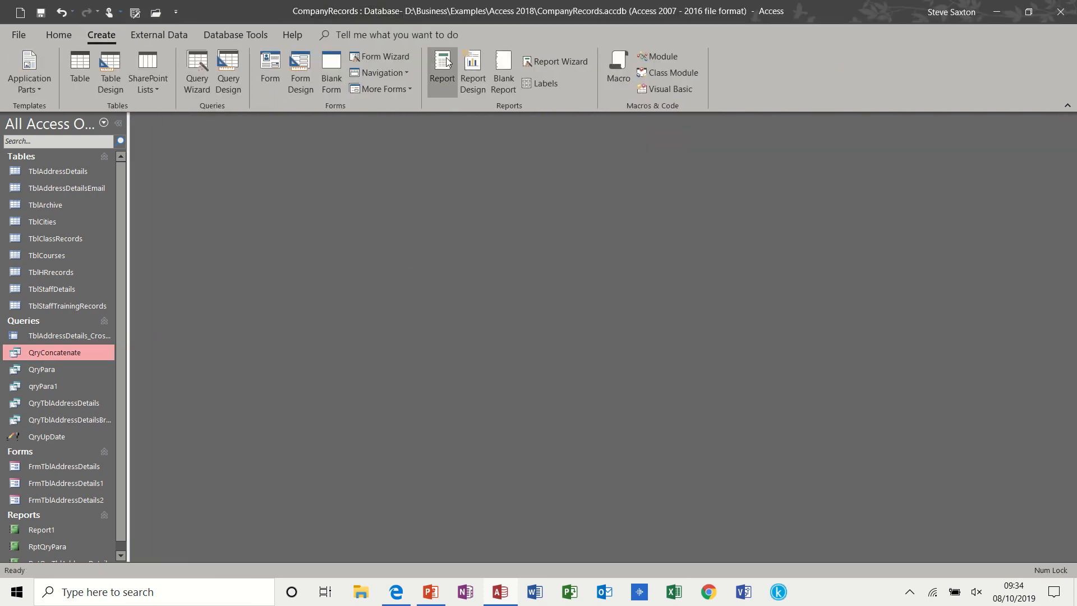
{"action": "left_click", "coordinate": [472, 70]}
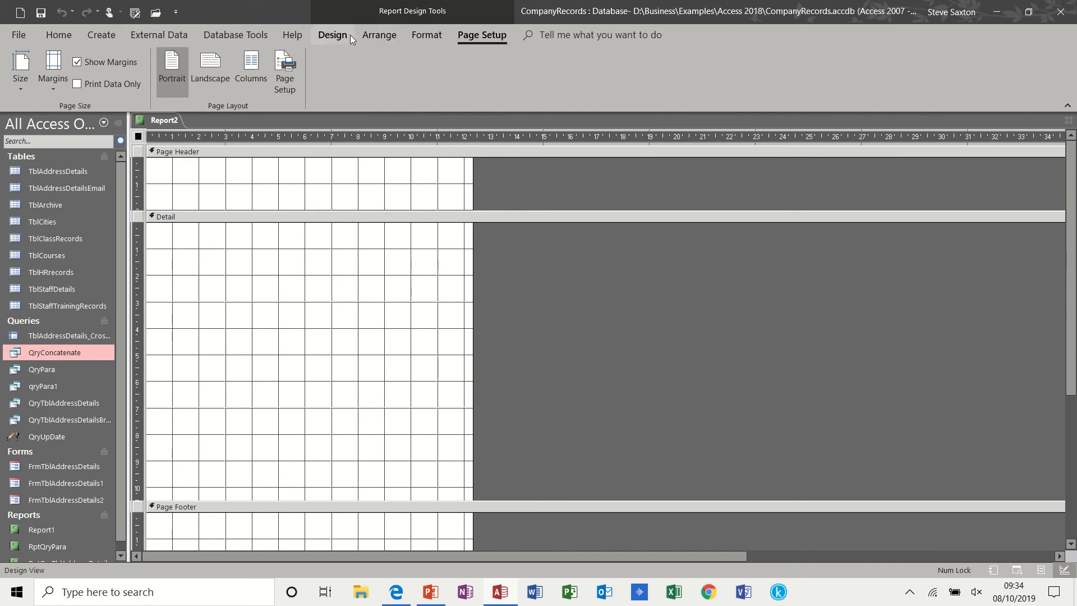
{"action": "left_click", "coordinate": [335, 34]}
{"action": "left_click", "coordinate": [778, 72]}
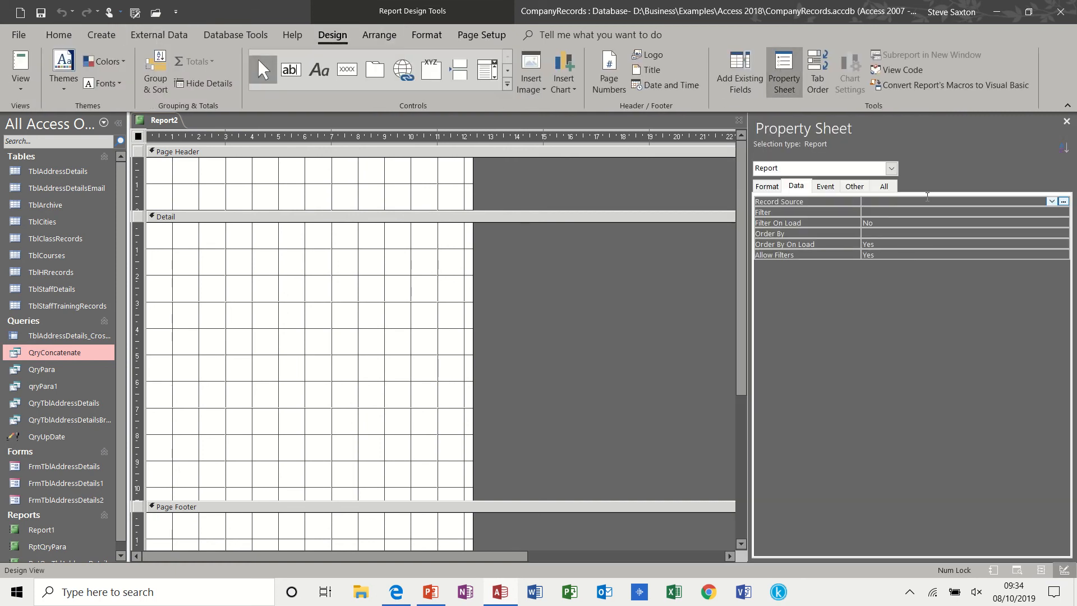
{"action": "left_click", "coordinate": [1051, 201]}
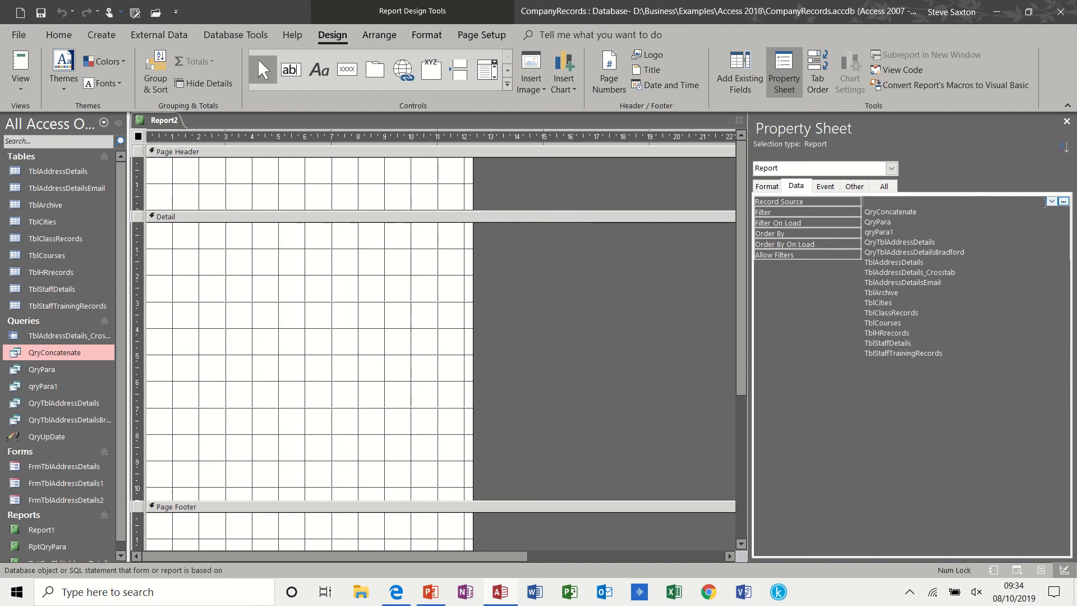
{"action": "left_click", "coordinate": [1028, 213]}
Add the Heading field to the Detail section, delete its label, and move its text box to the section's upper edge at about 1 cm
{"action": "left_click", "coordinate": [740, 80]}
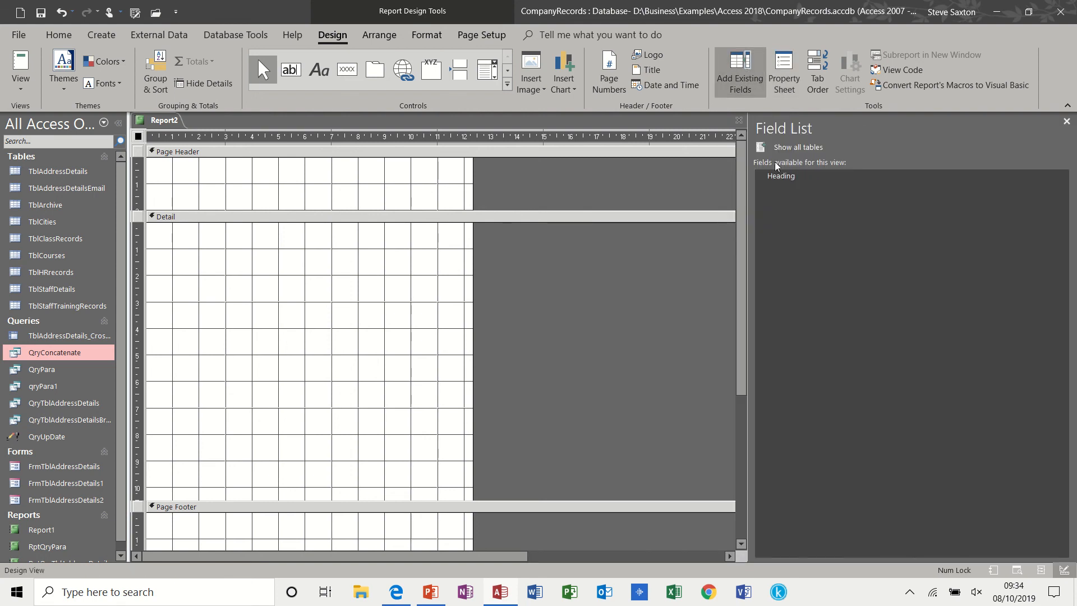
{"action": "left_click_drag", "start_coordinate": [782, 176], "coordinate": [311, 242]}
{"action": "left_click", "coordinate": [259, 241]}
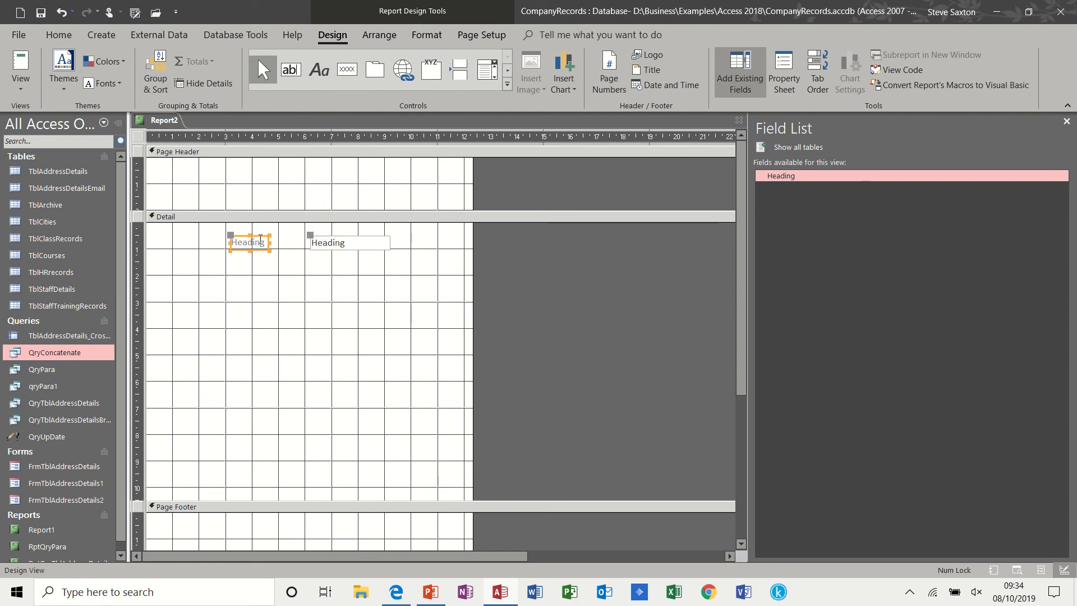
{"action": "key", "text": "Delete"}
{"action": "left_click", "coordinate": [342, 240]}
{"action": "left_click_drag", "start_coordinate": [342, 240], "coordinate": [205, 222]}
Check the record spacing in report view, then shrink the Detail section in design view to the height of the Heading text box
{"action": "left_click", "coordinate": [21, 61]}
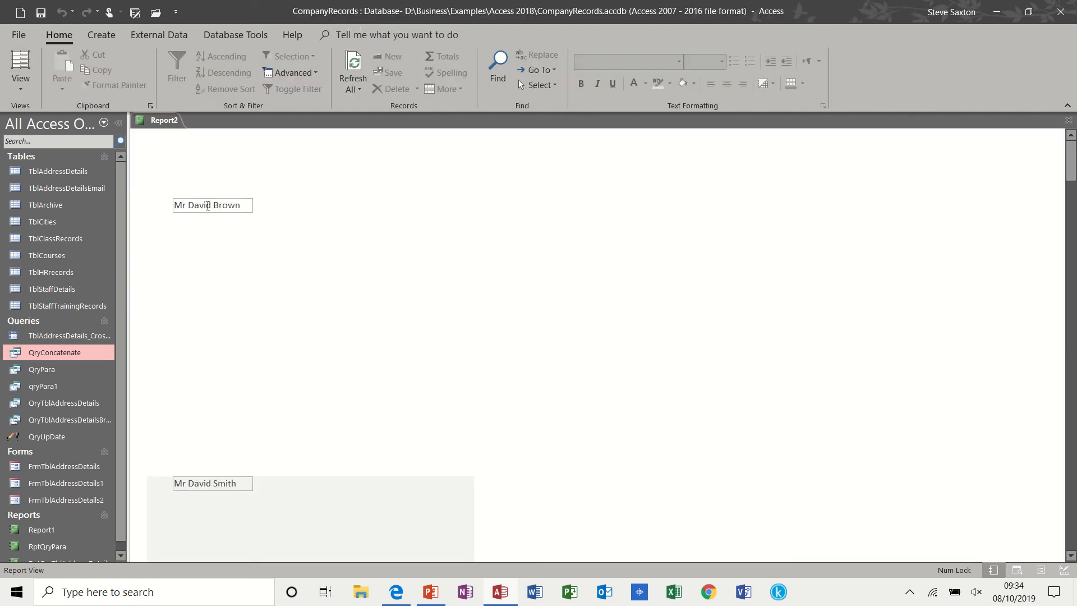
{"action": "right_click", "coordinate": [19, 92]}
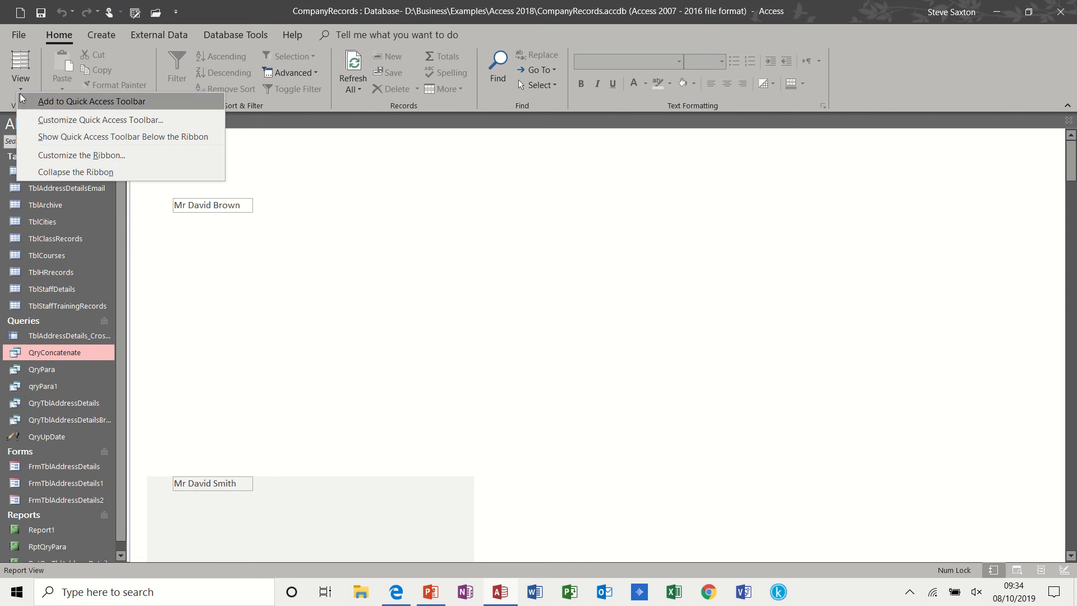
{"action": "left_click", "coordinate": [20, 90]}
{"action": "left_click", "coordinate": [21, 87]}
{"action": "left_click", "coordinate": [49, 204]}
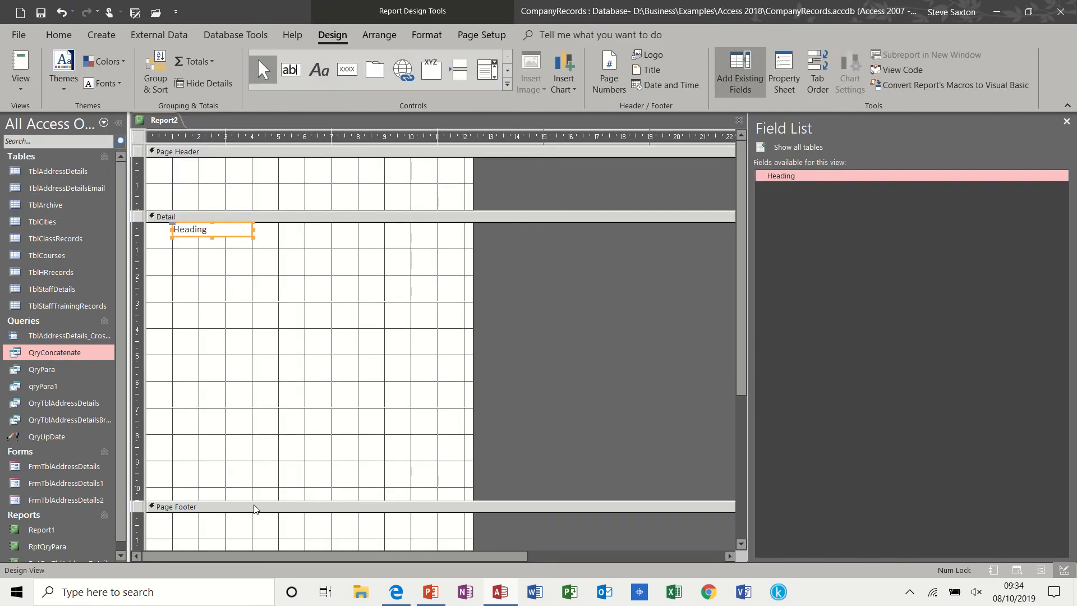
{"action": "left_click_drag", "start_coordinate": [255, 499], "coordinate": [256, 238]}
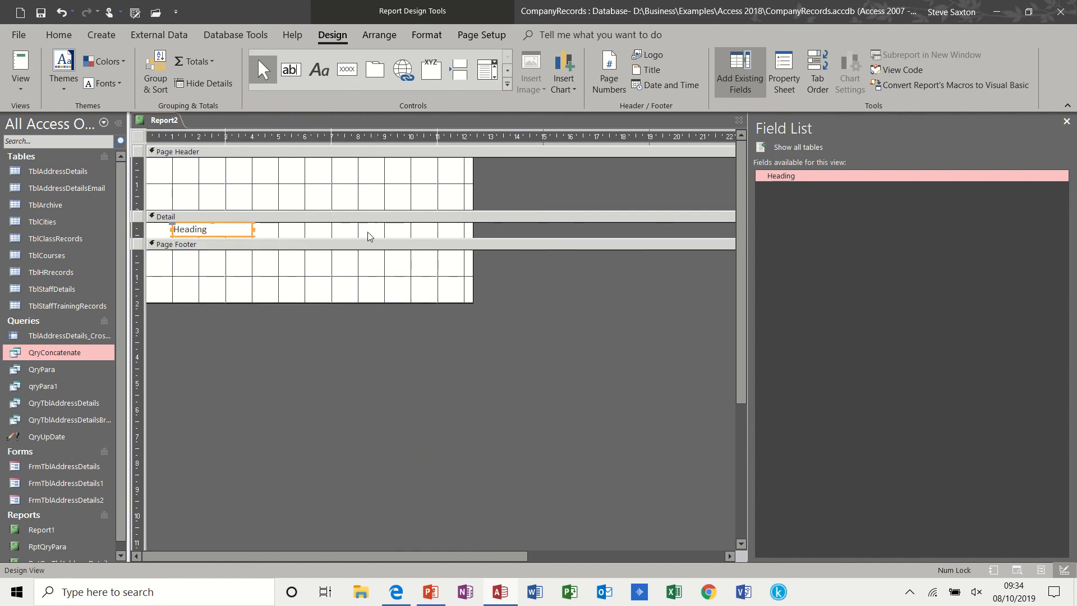
View the compacted list of joined names in report view and close the report without saving
{"action": "left_click", "coordinate": [24, 62]}
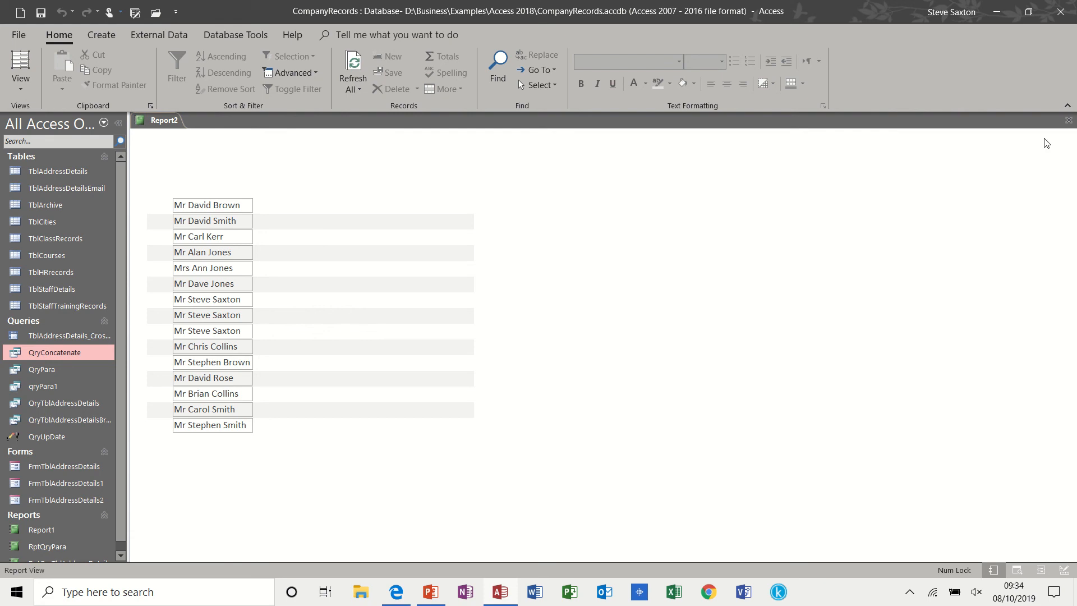
{"action": "left_click", "coordinate": [1067, 120]}
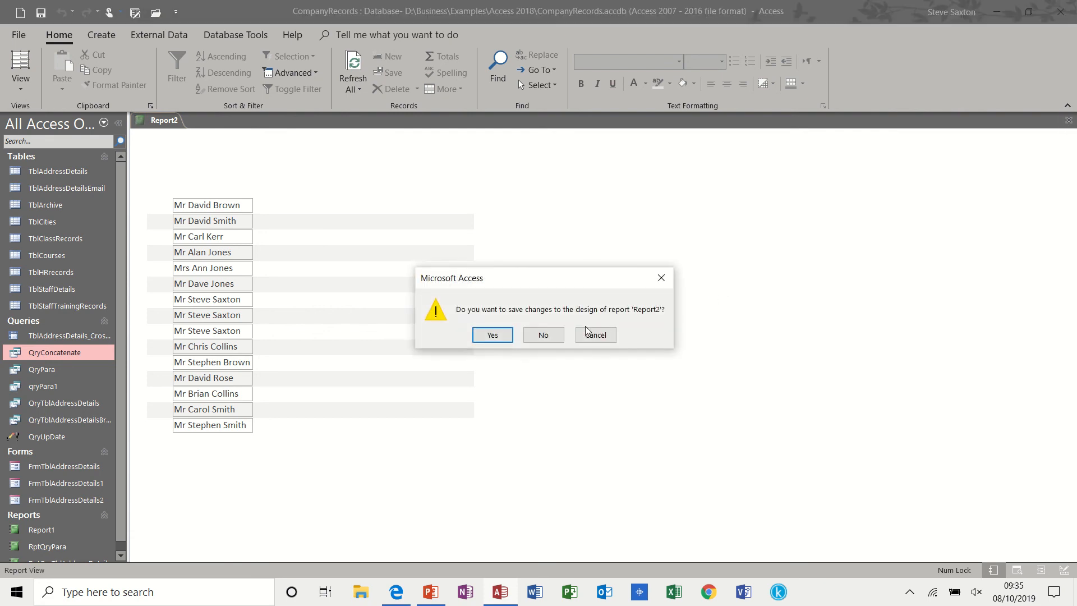
{"action": "left_click", "coordinate": [543, 335]}
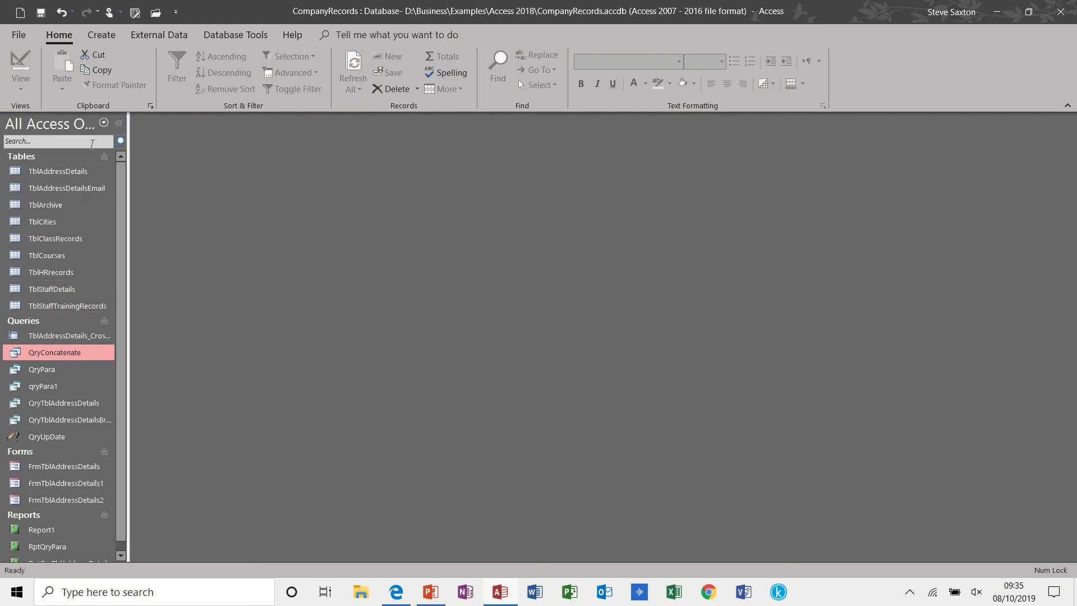
{"action": "mouse_move", "coordinate": [123, 178]}
{"action": "left_mouse_down"}
{"action": "mouse_move", "coordinate": [123, 214]}
{"action": "mouse_move", "coordinate": [123, 171]}
{"action": "left_mouse_up"}
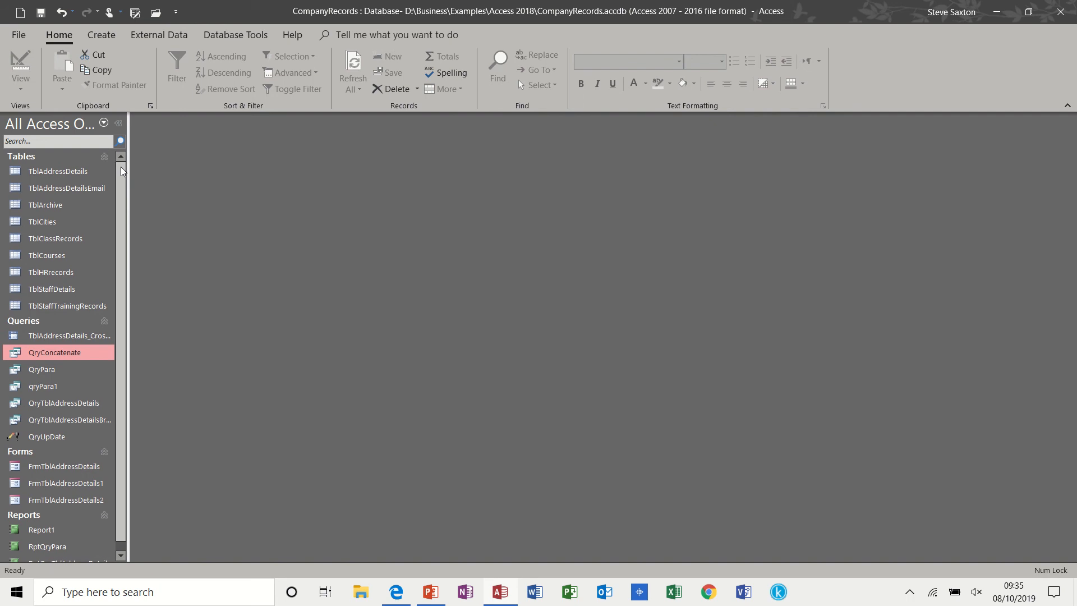